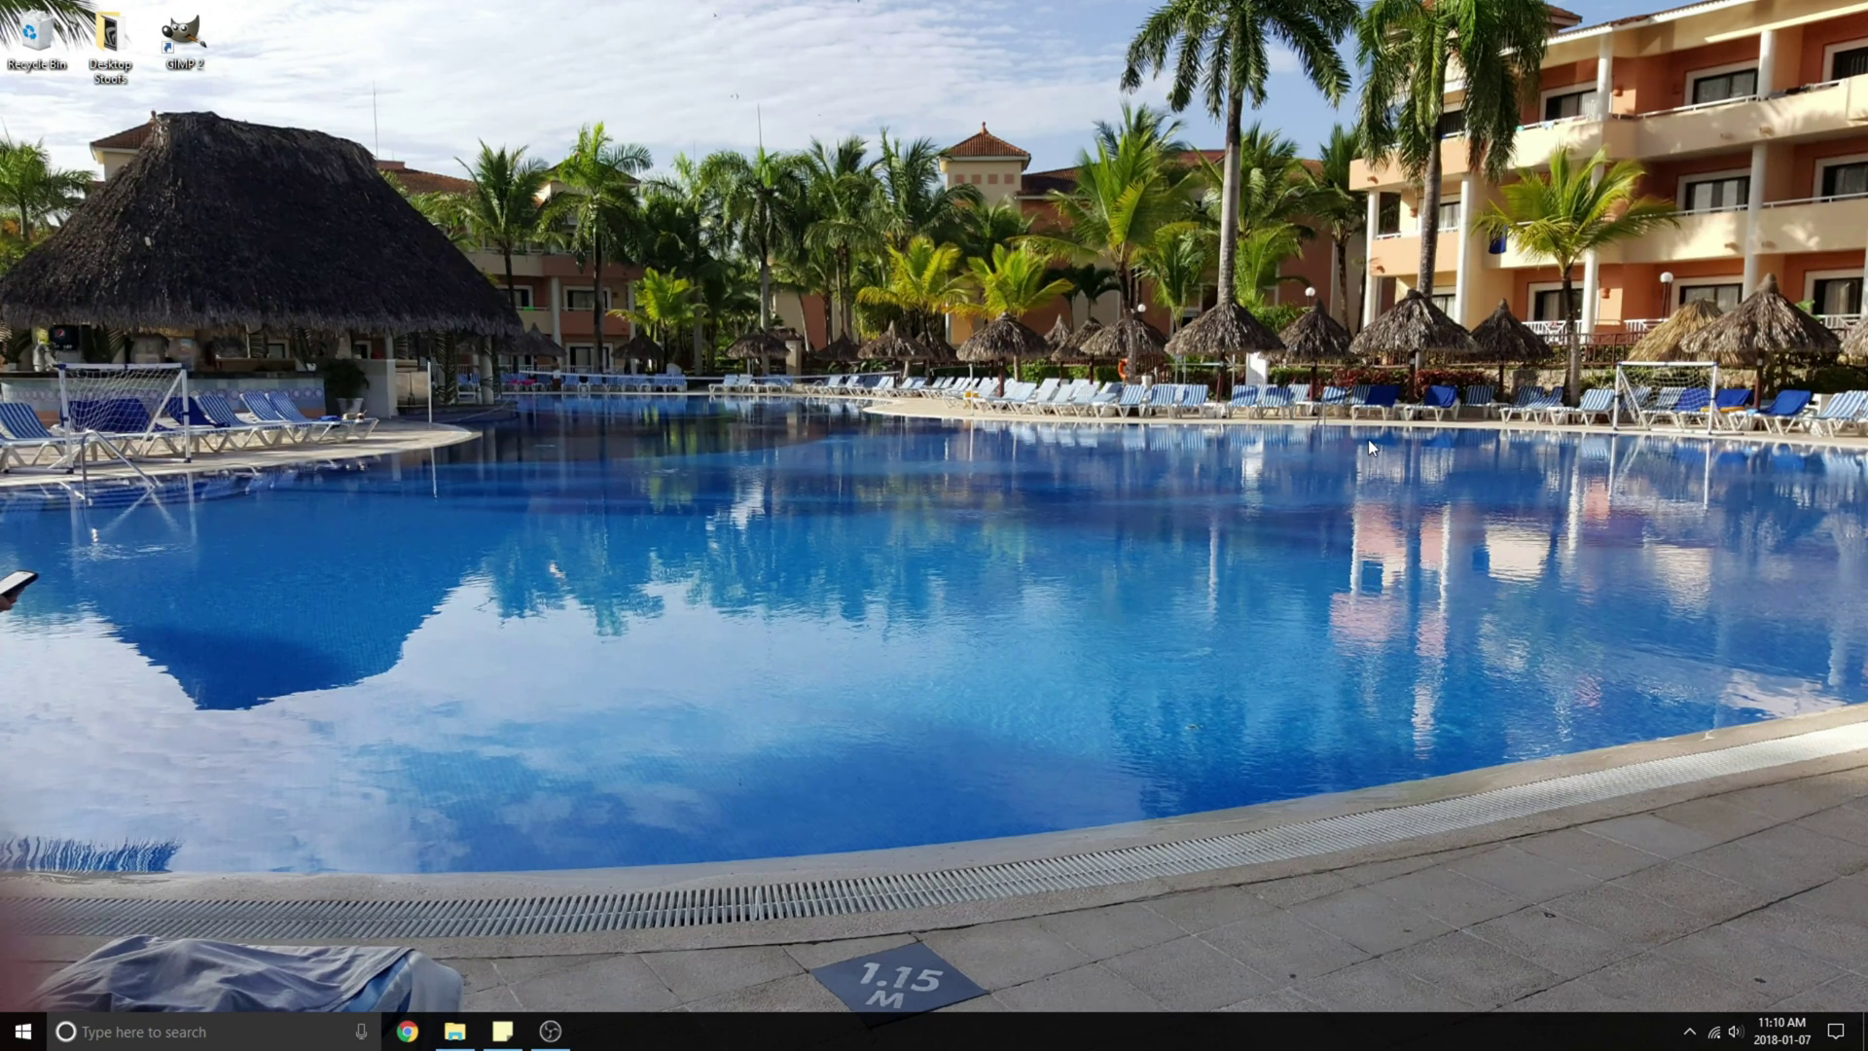
# Launch GIMP, load the palm-tree photo 20170701_081122 into it, and open the Colors menu
pyautogui.doubleClick(185, 39)
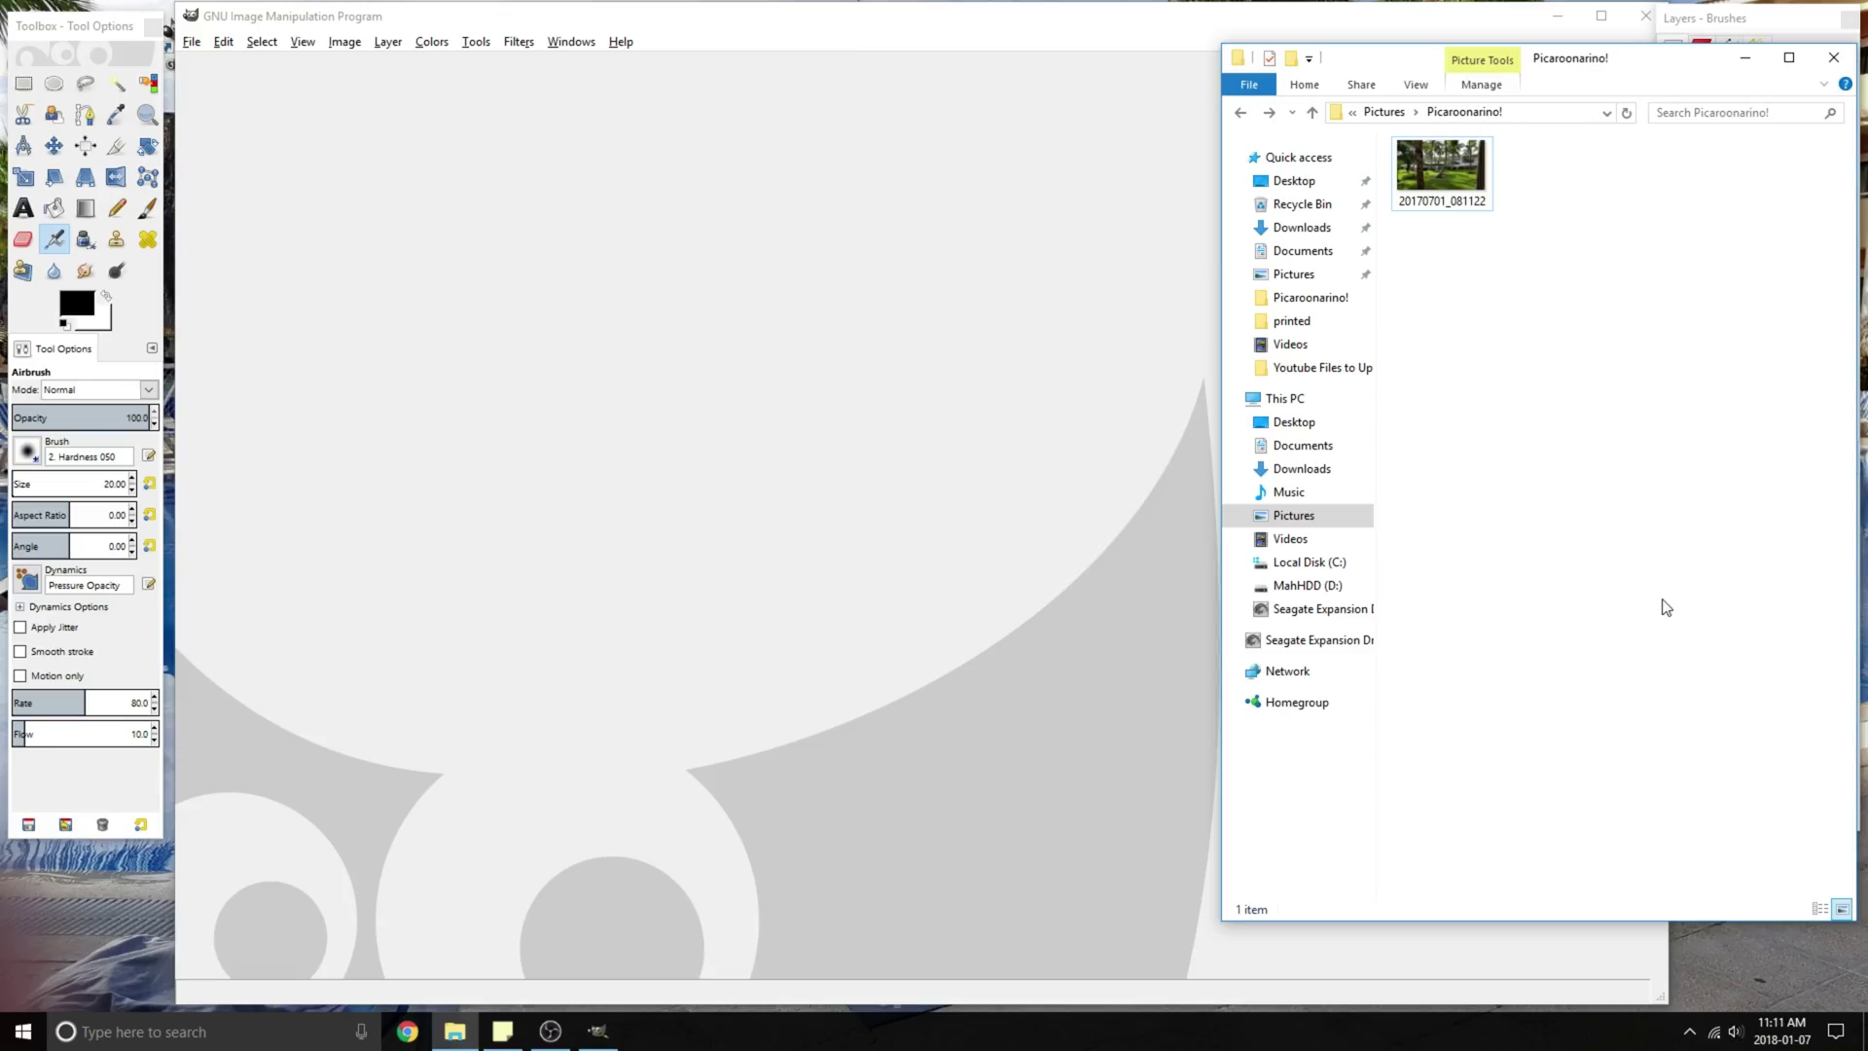
pyautogui.click(955, 851)
pyautogui.moveTo(1442, 171); pyautogui.dragTo(961, 272)
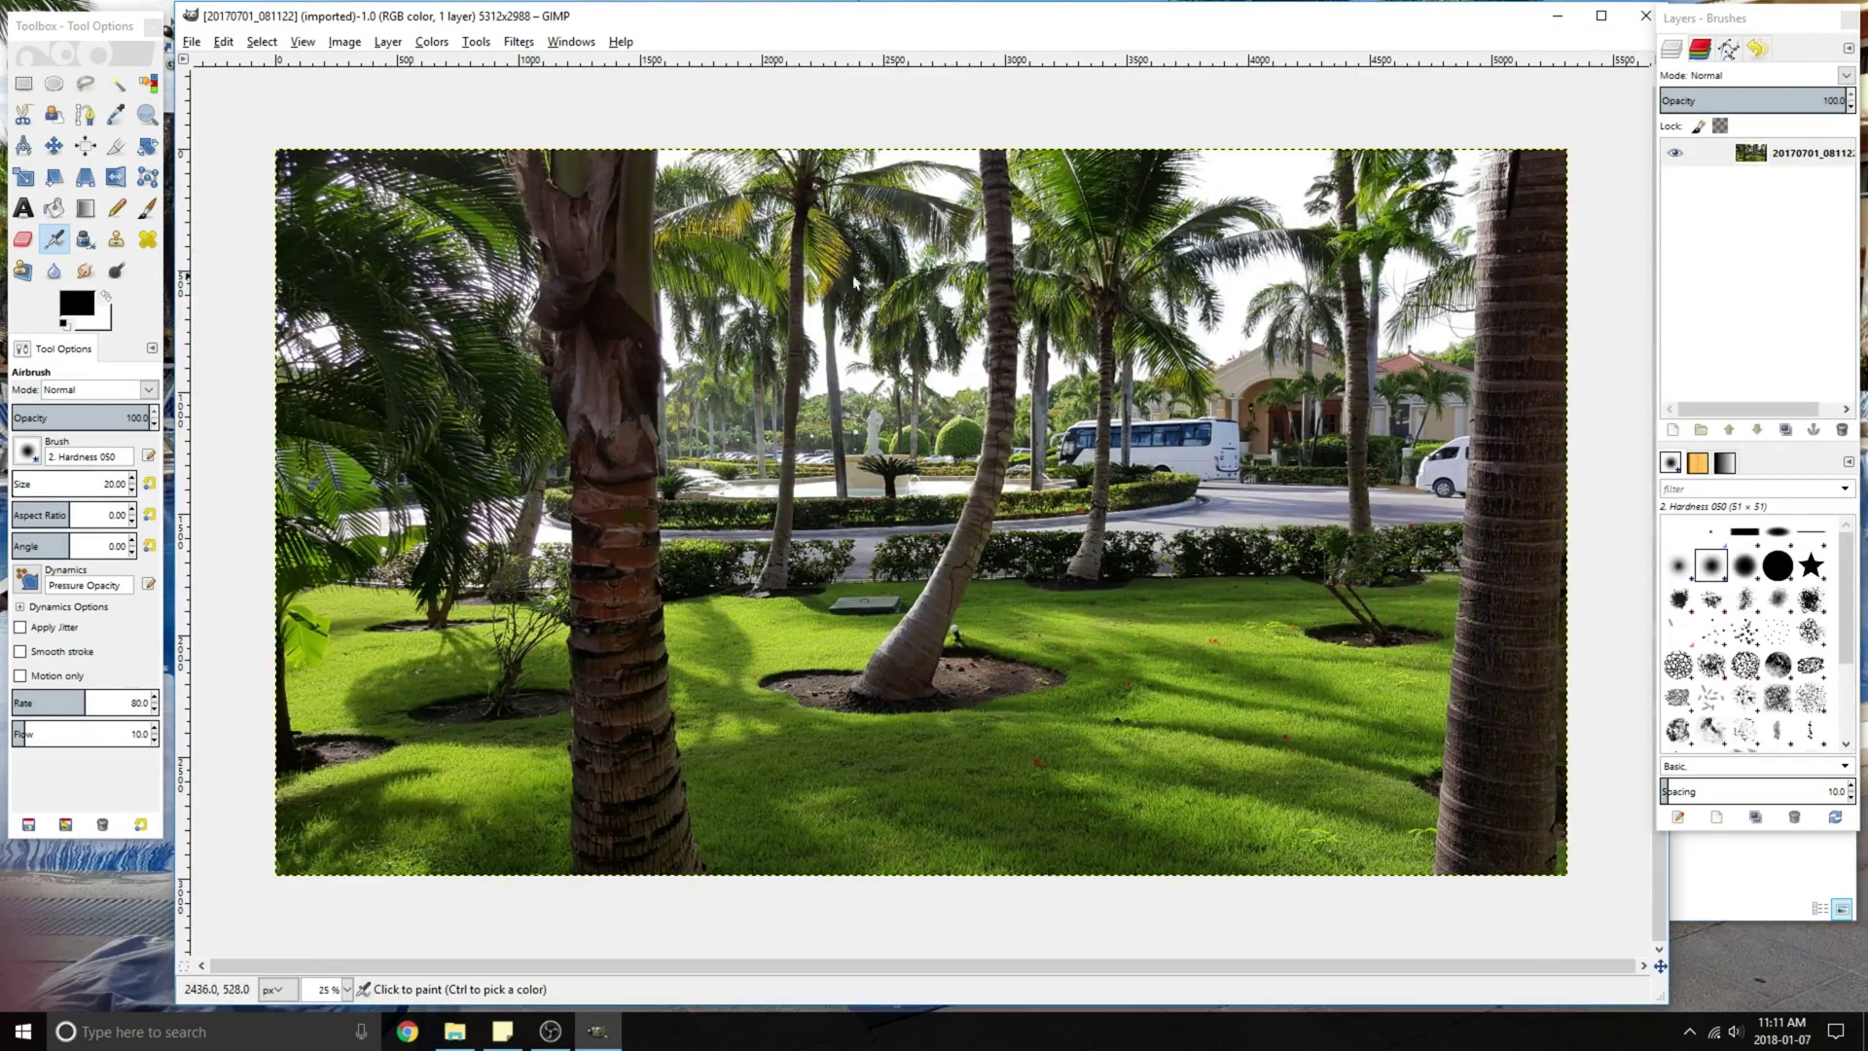
pyautogui.click(429, 44)
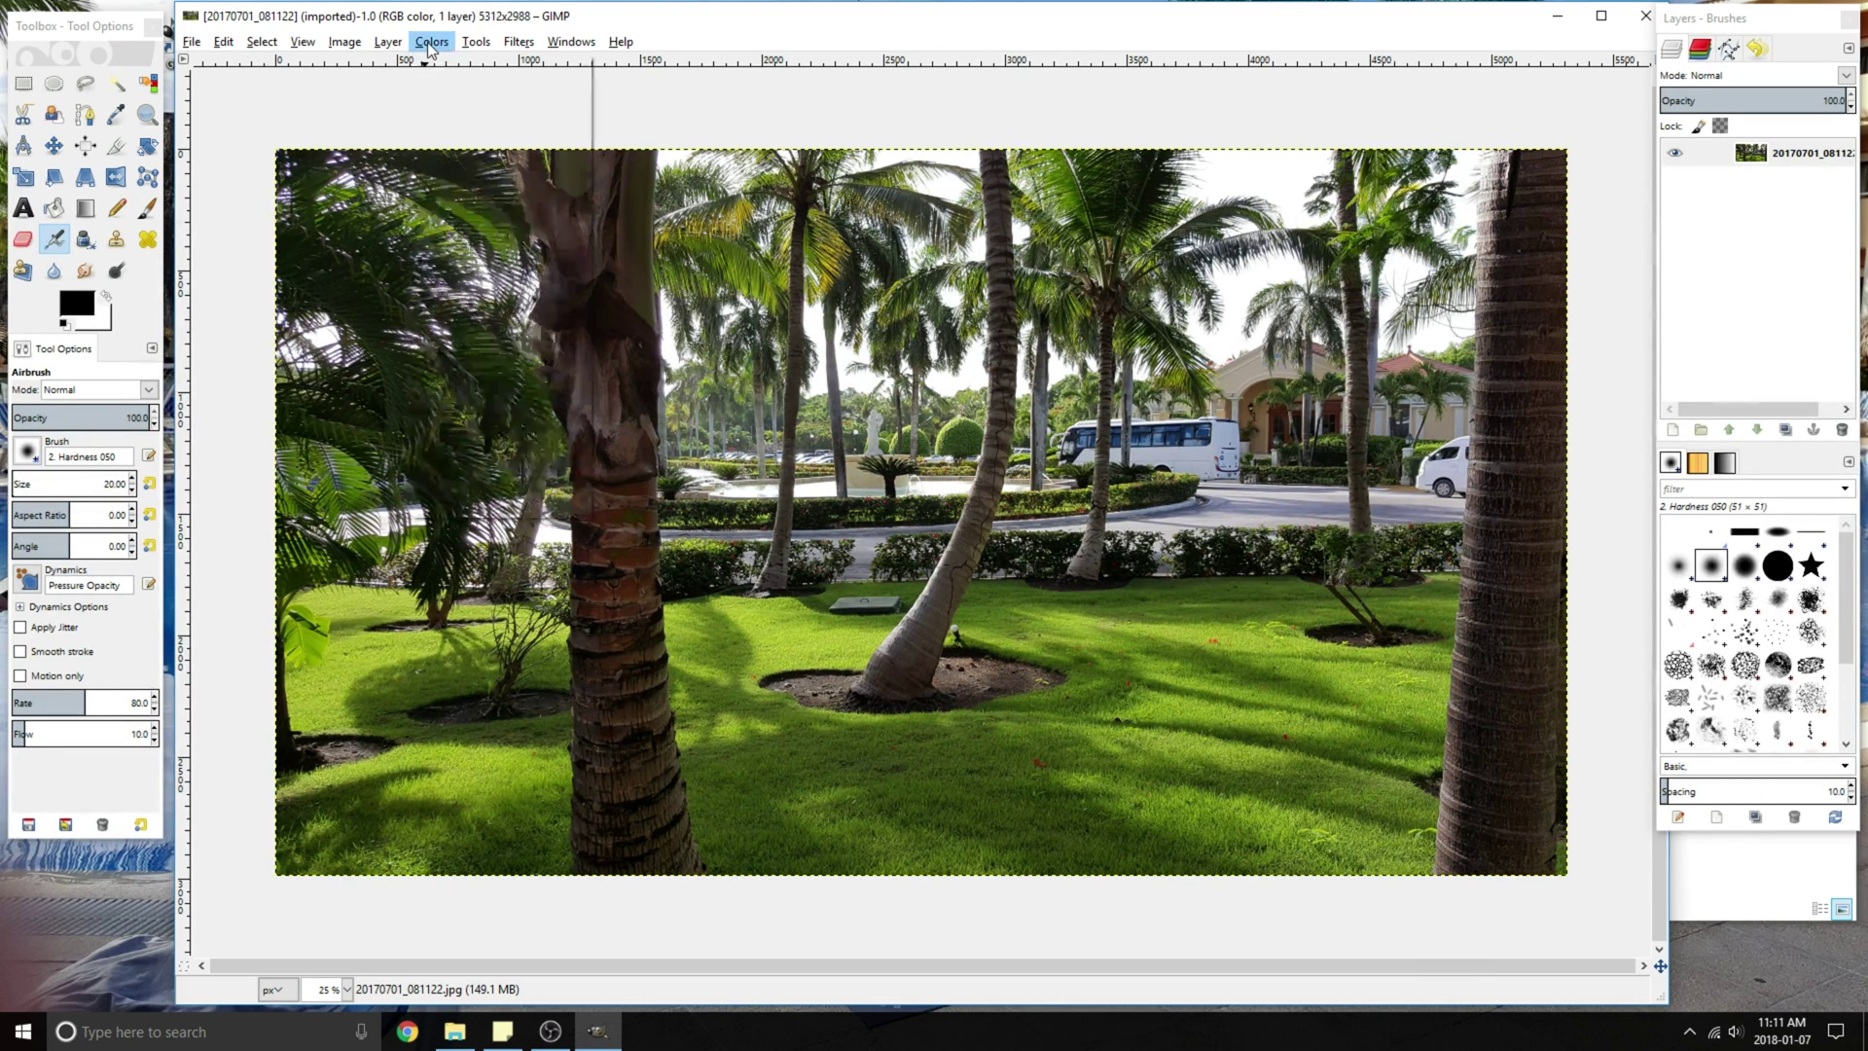
# Open Hue-Saturation and set the Master saturation to 5
pyautogui.click(458, 90)
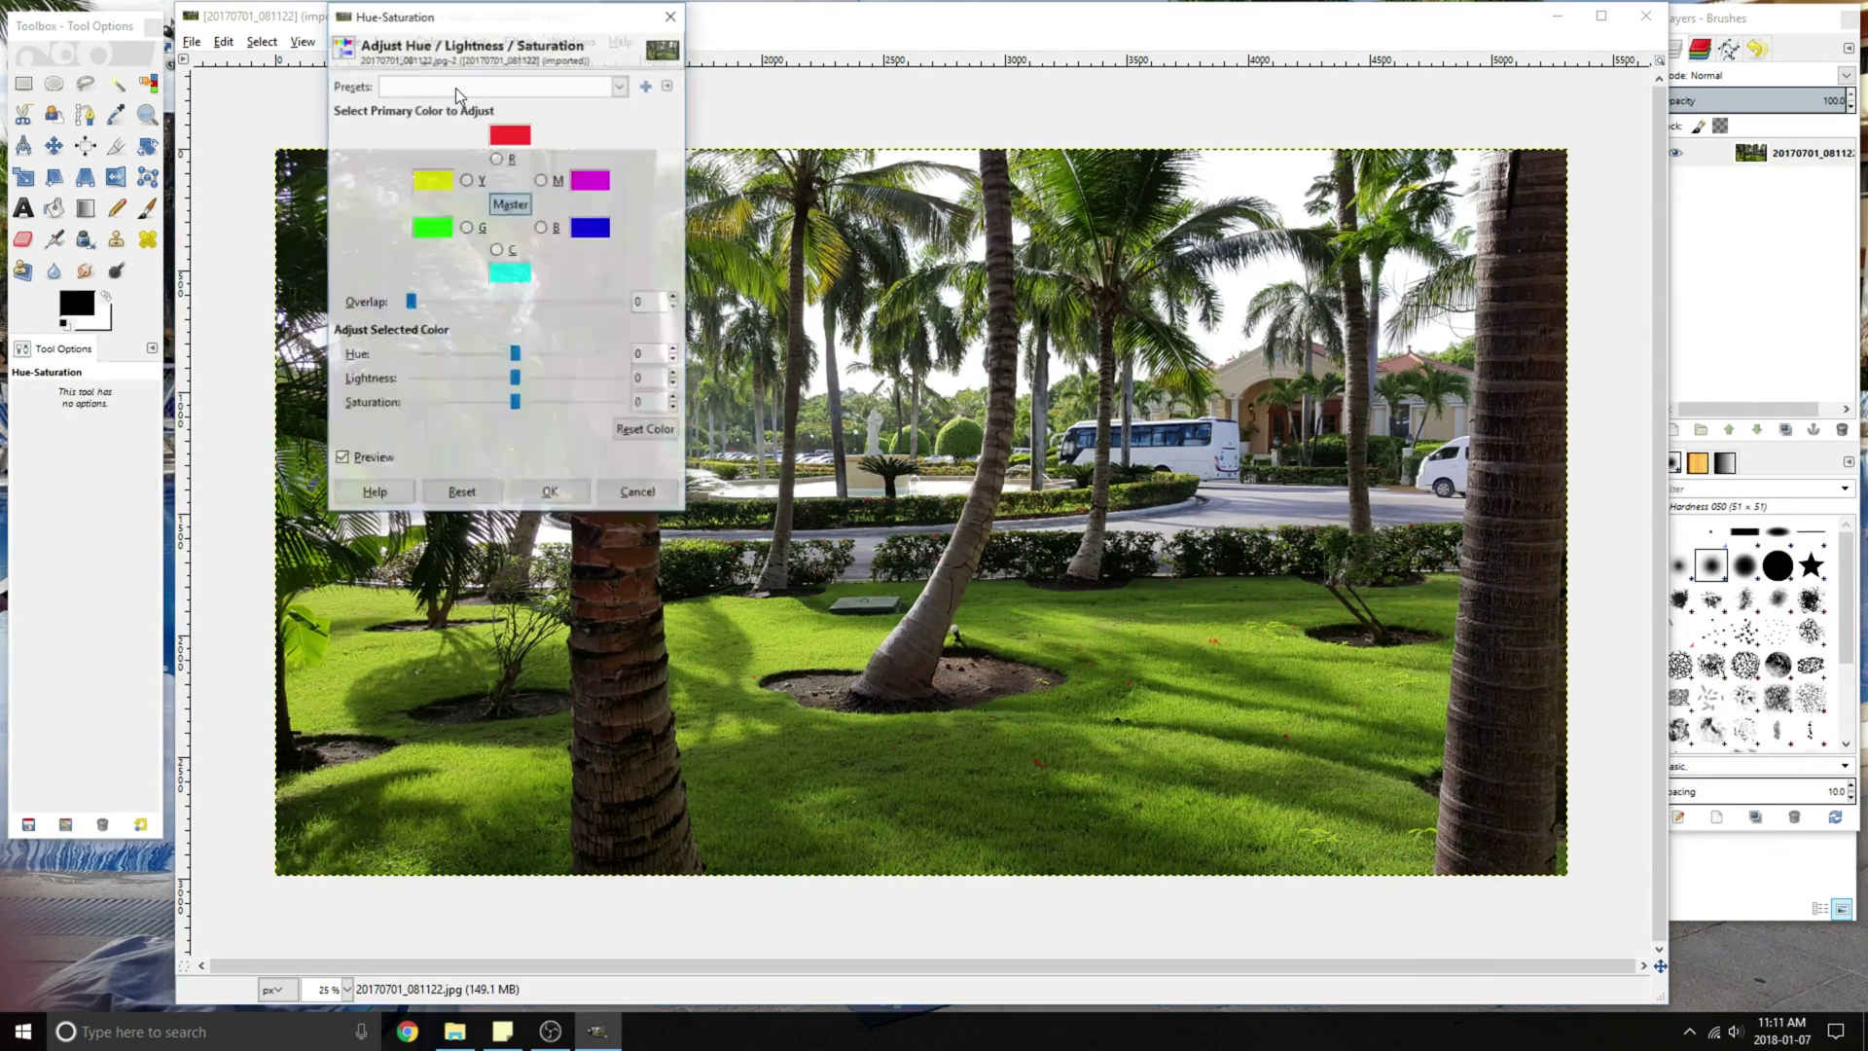
pyautogui.click(505, 207)
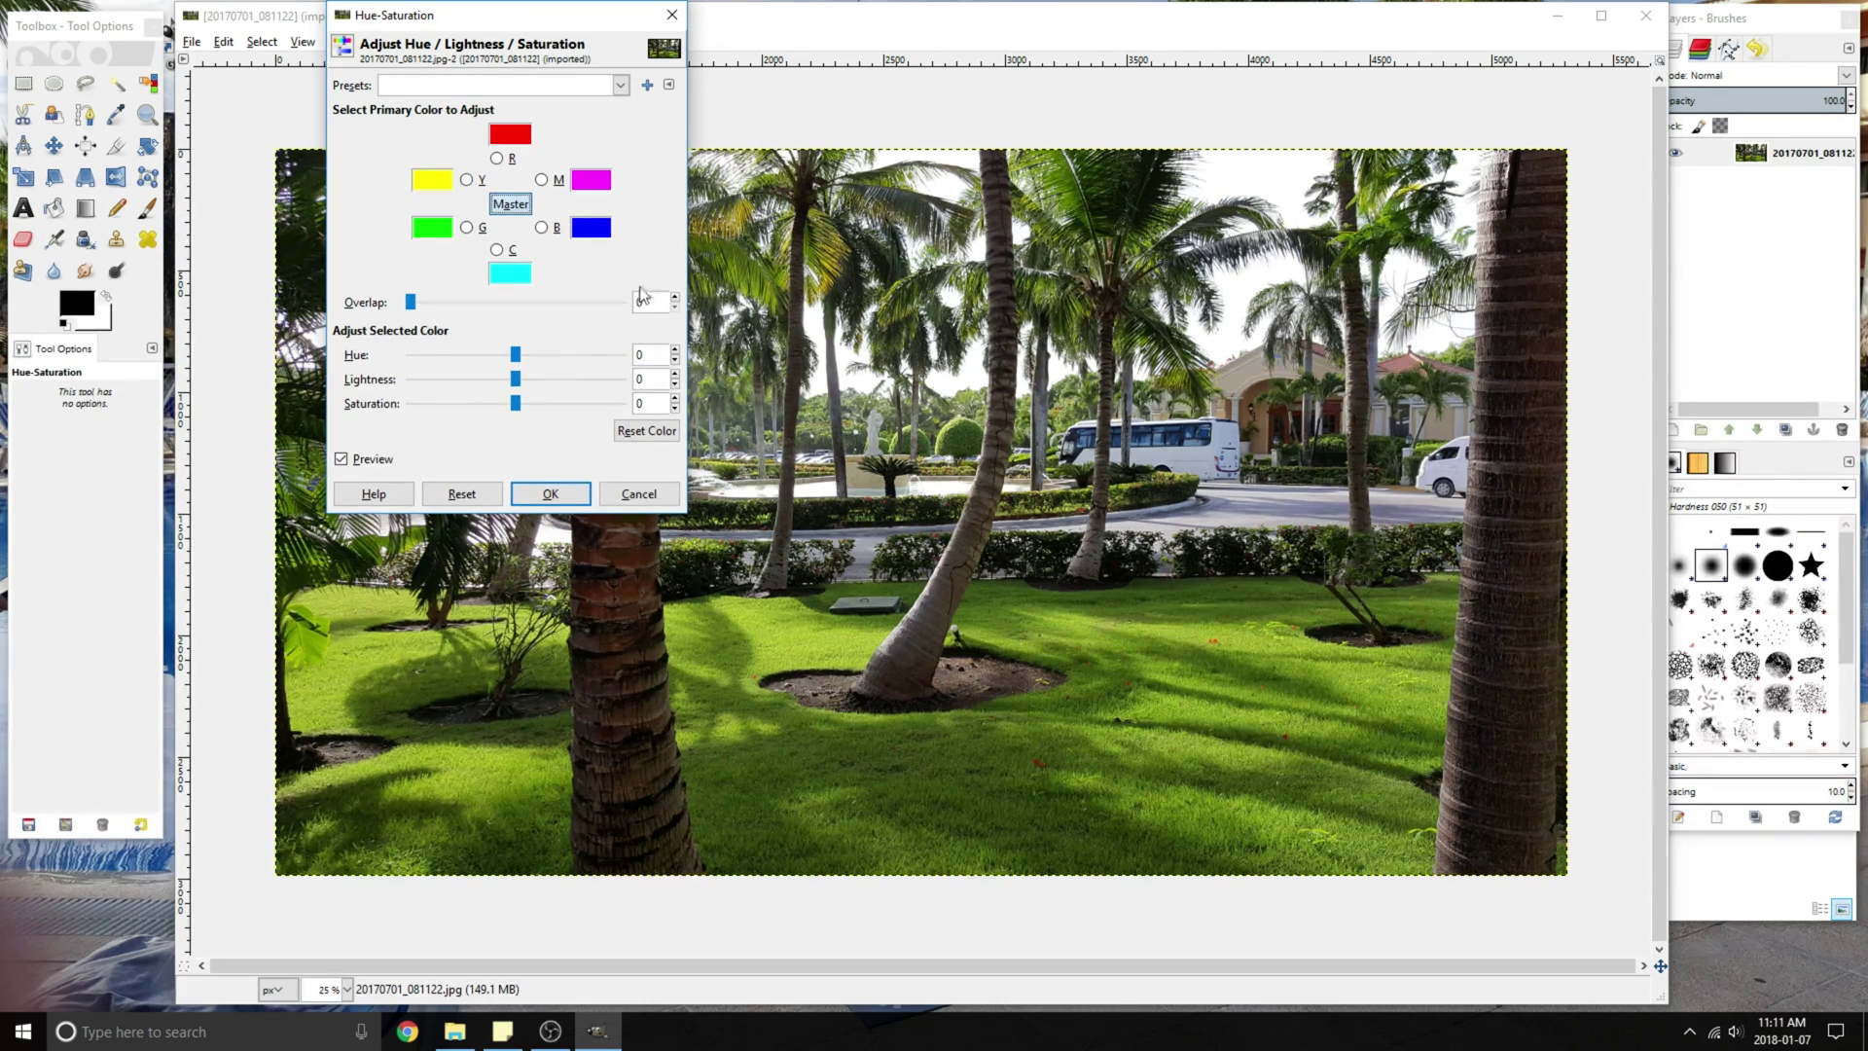
pyautogui.doubleClick(643, 404)
pyautogui.write('5')
pyautogui.click(644, 378)
# Preview red-tone and overall saturation changes, then reset them and return to Master
pyautogui.click(547, 226)
pyautogui.click(500, 159)
pyautogui.moveTo(516, 403); pyautogui.dragTo(387, 412)
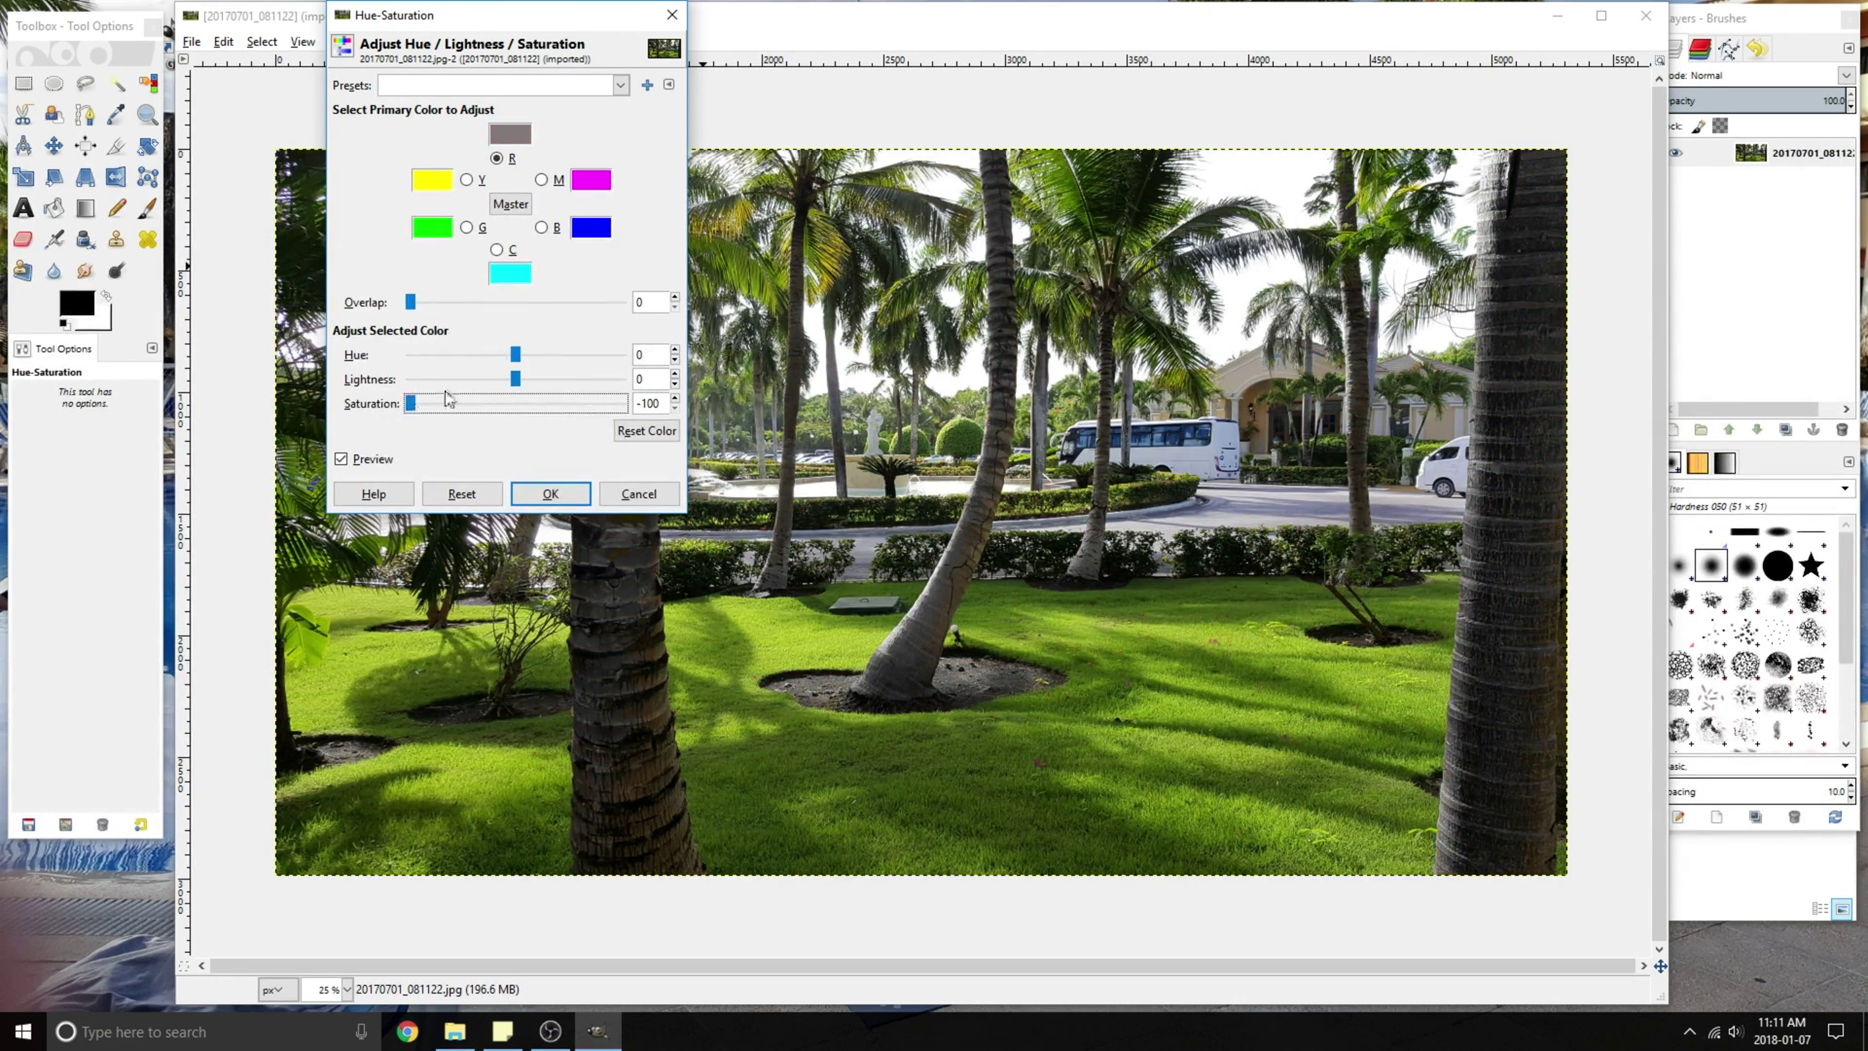
pyautogui.click(513, 206)
pyautogui.moveTo(526, 410); pyautogui.dragTo(558, 413)
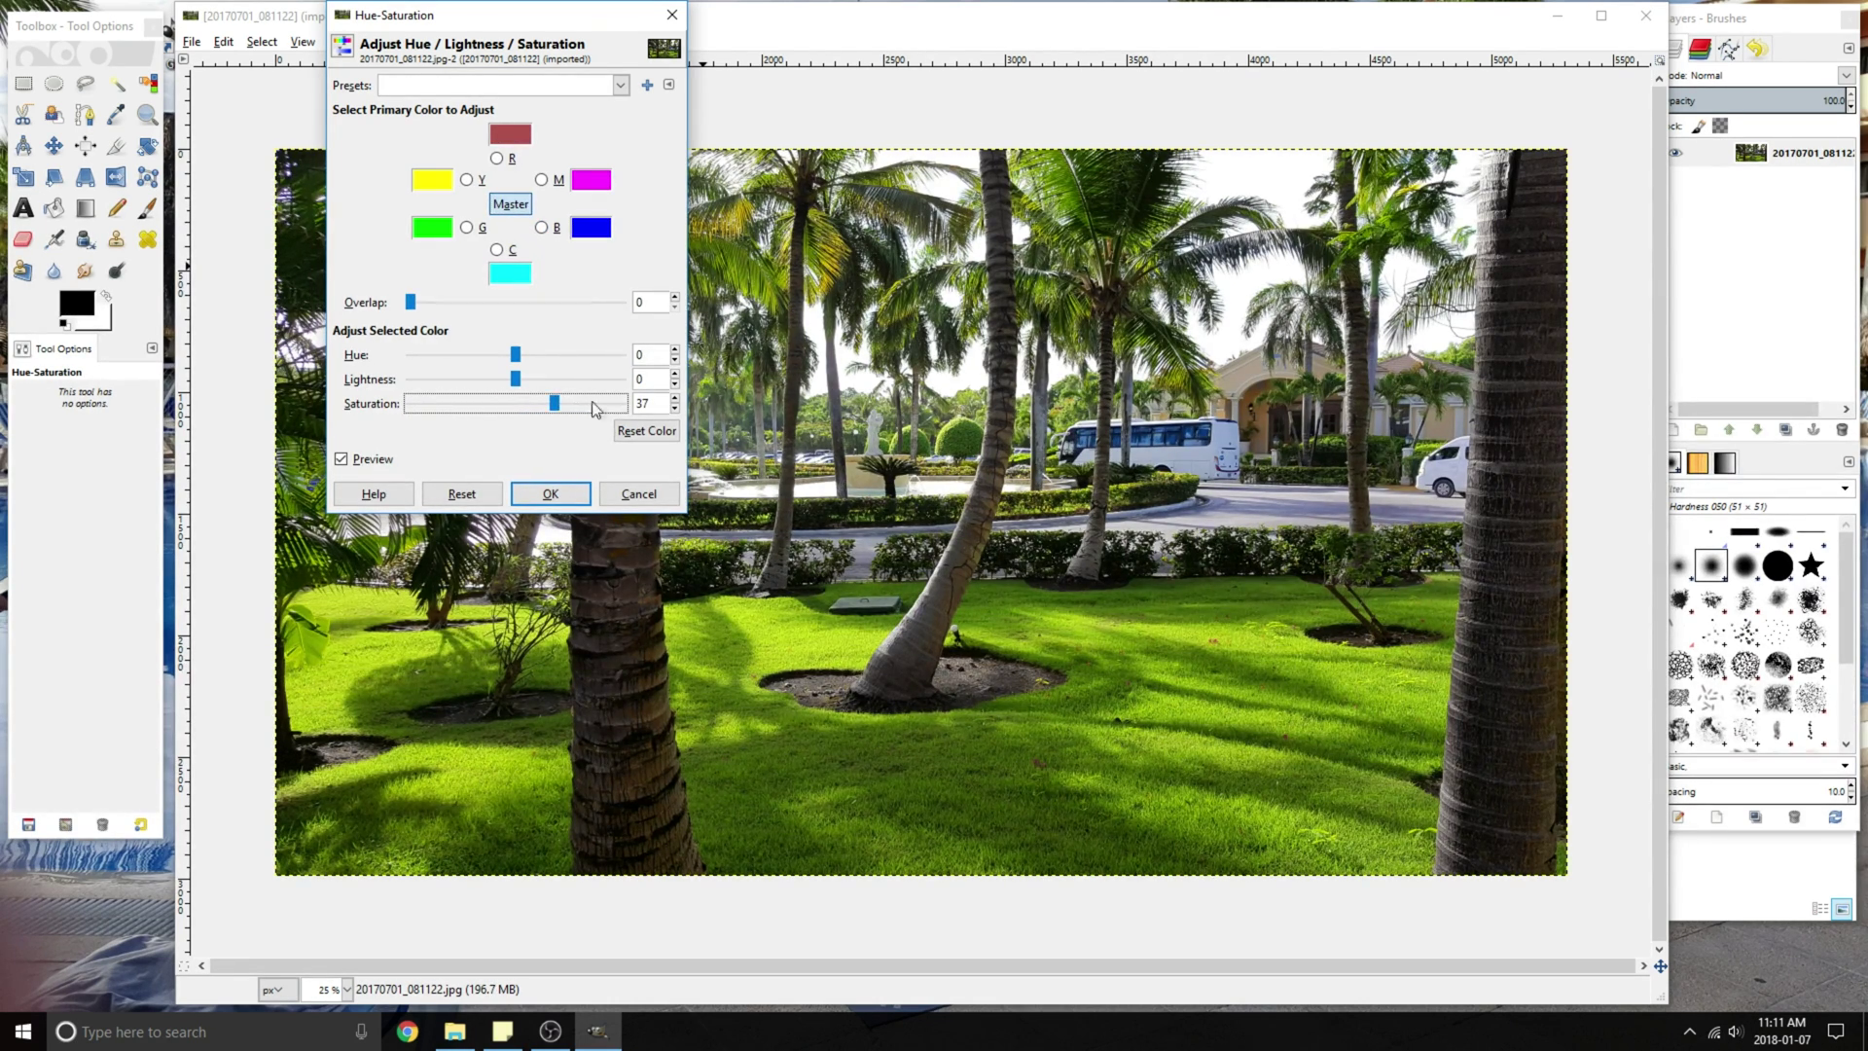
pyautogui.click(643, 430)
pyautogui.click(497, 157)
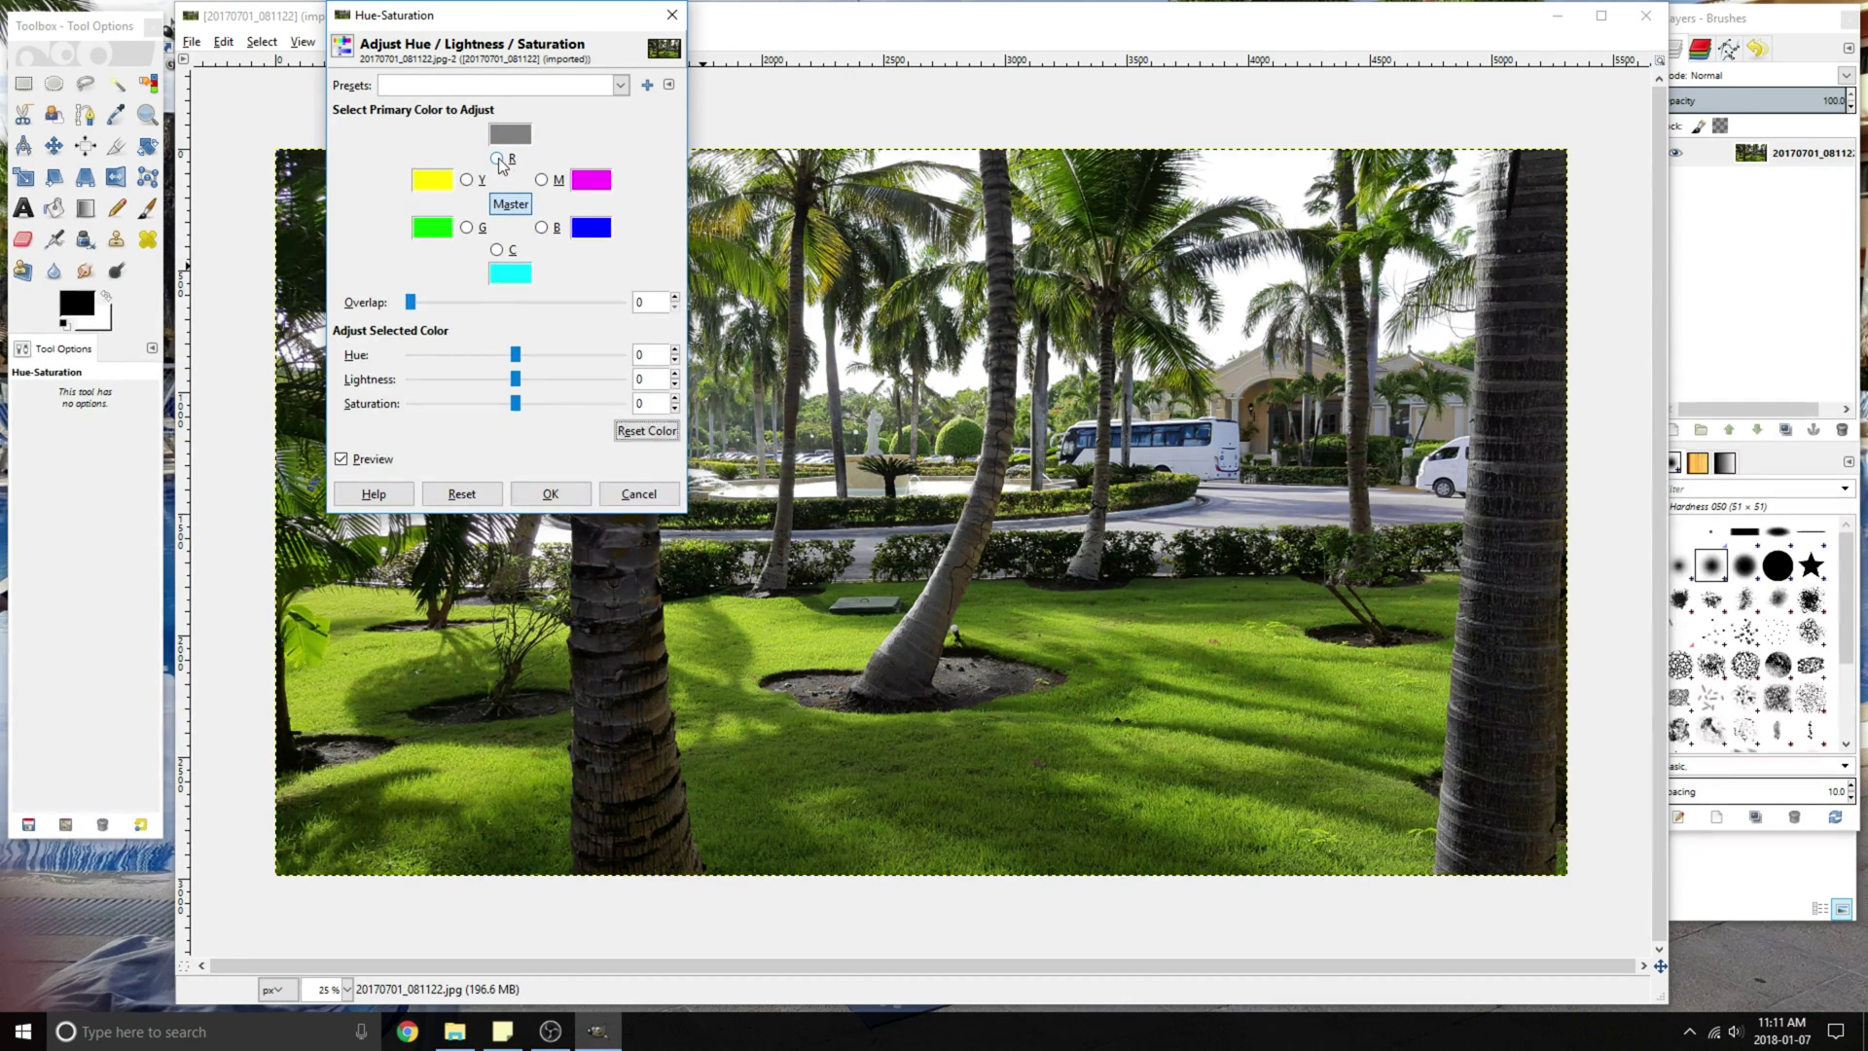
pyautogui.click(646, 430)
pyautogui.click(511, 203)
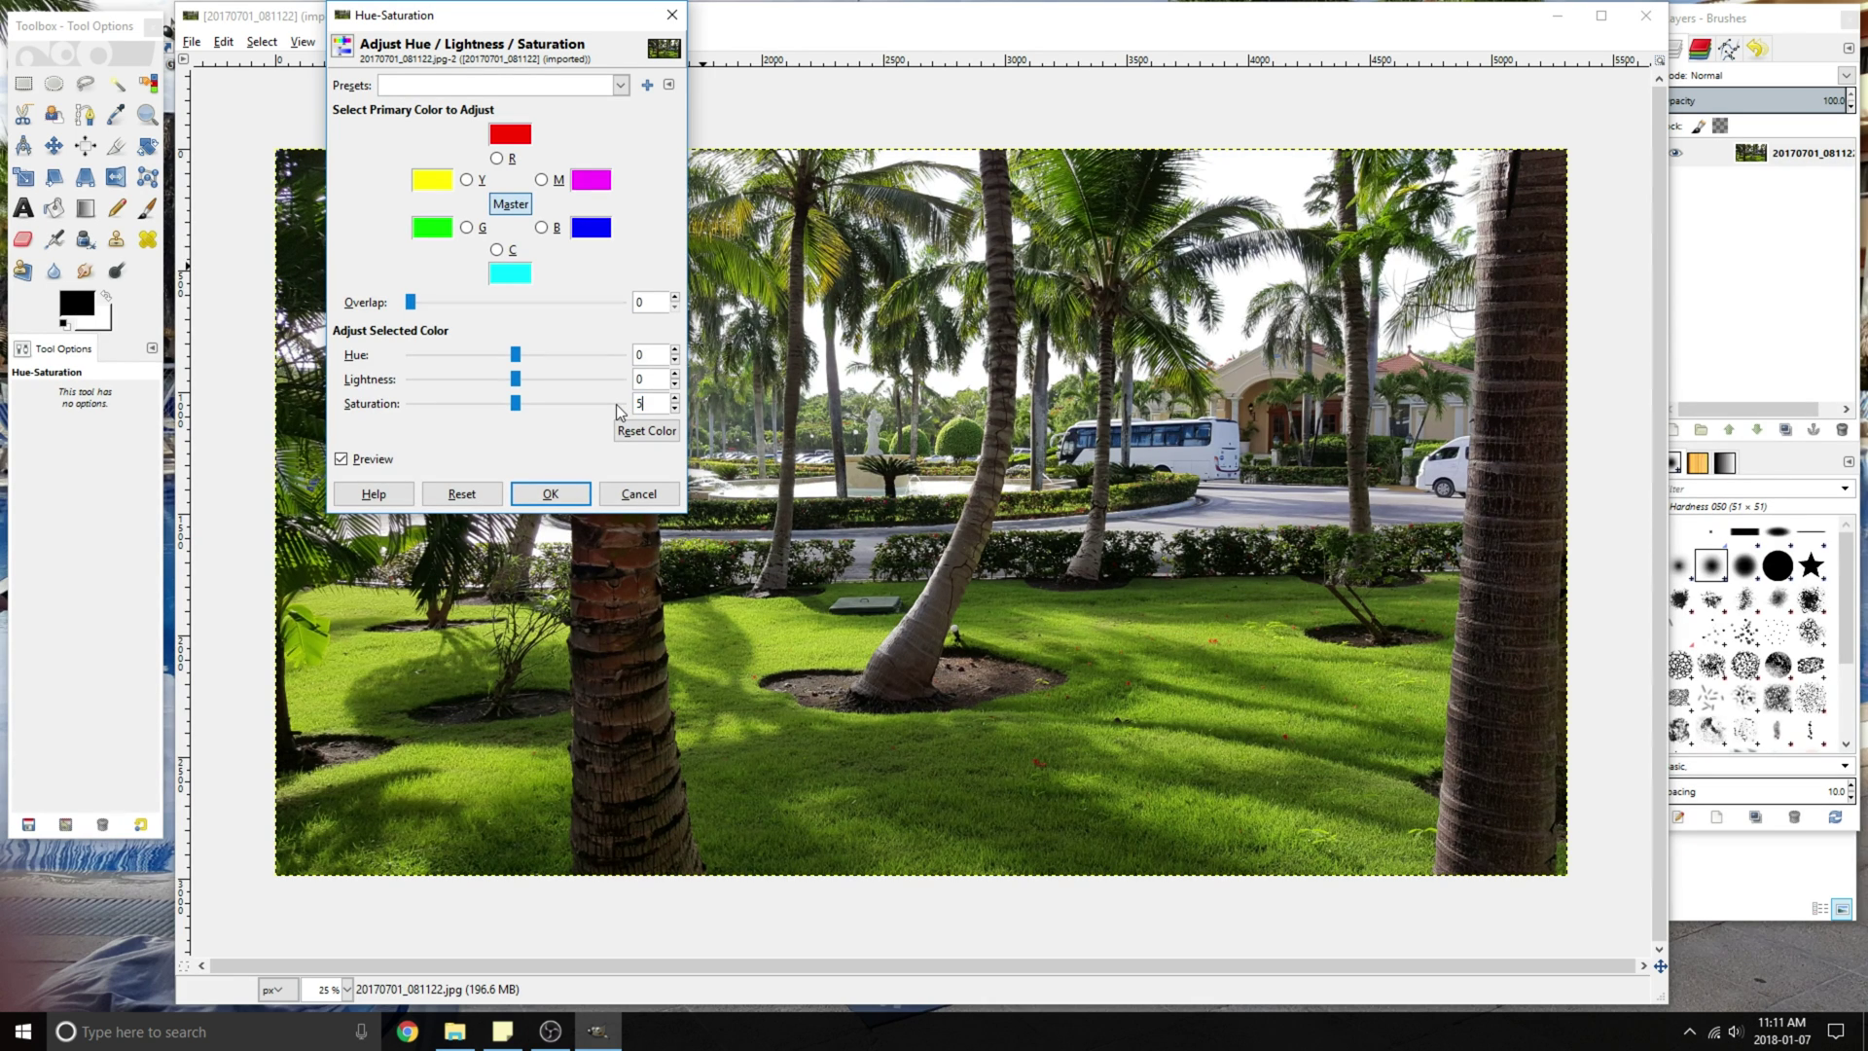
# Save the settings as preset 'fdsfds' and apply the Saturation +5 adjustment
pyautogui.click(647, 85)
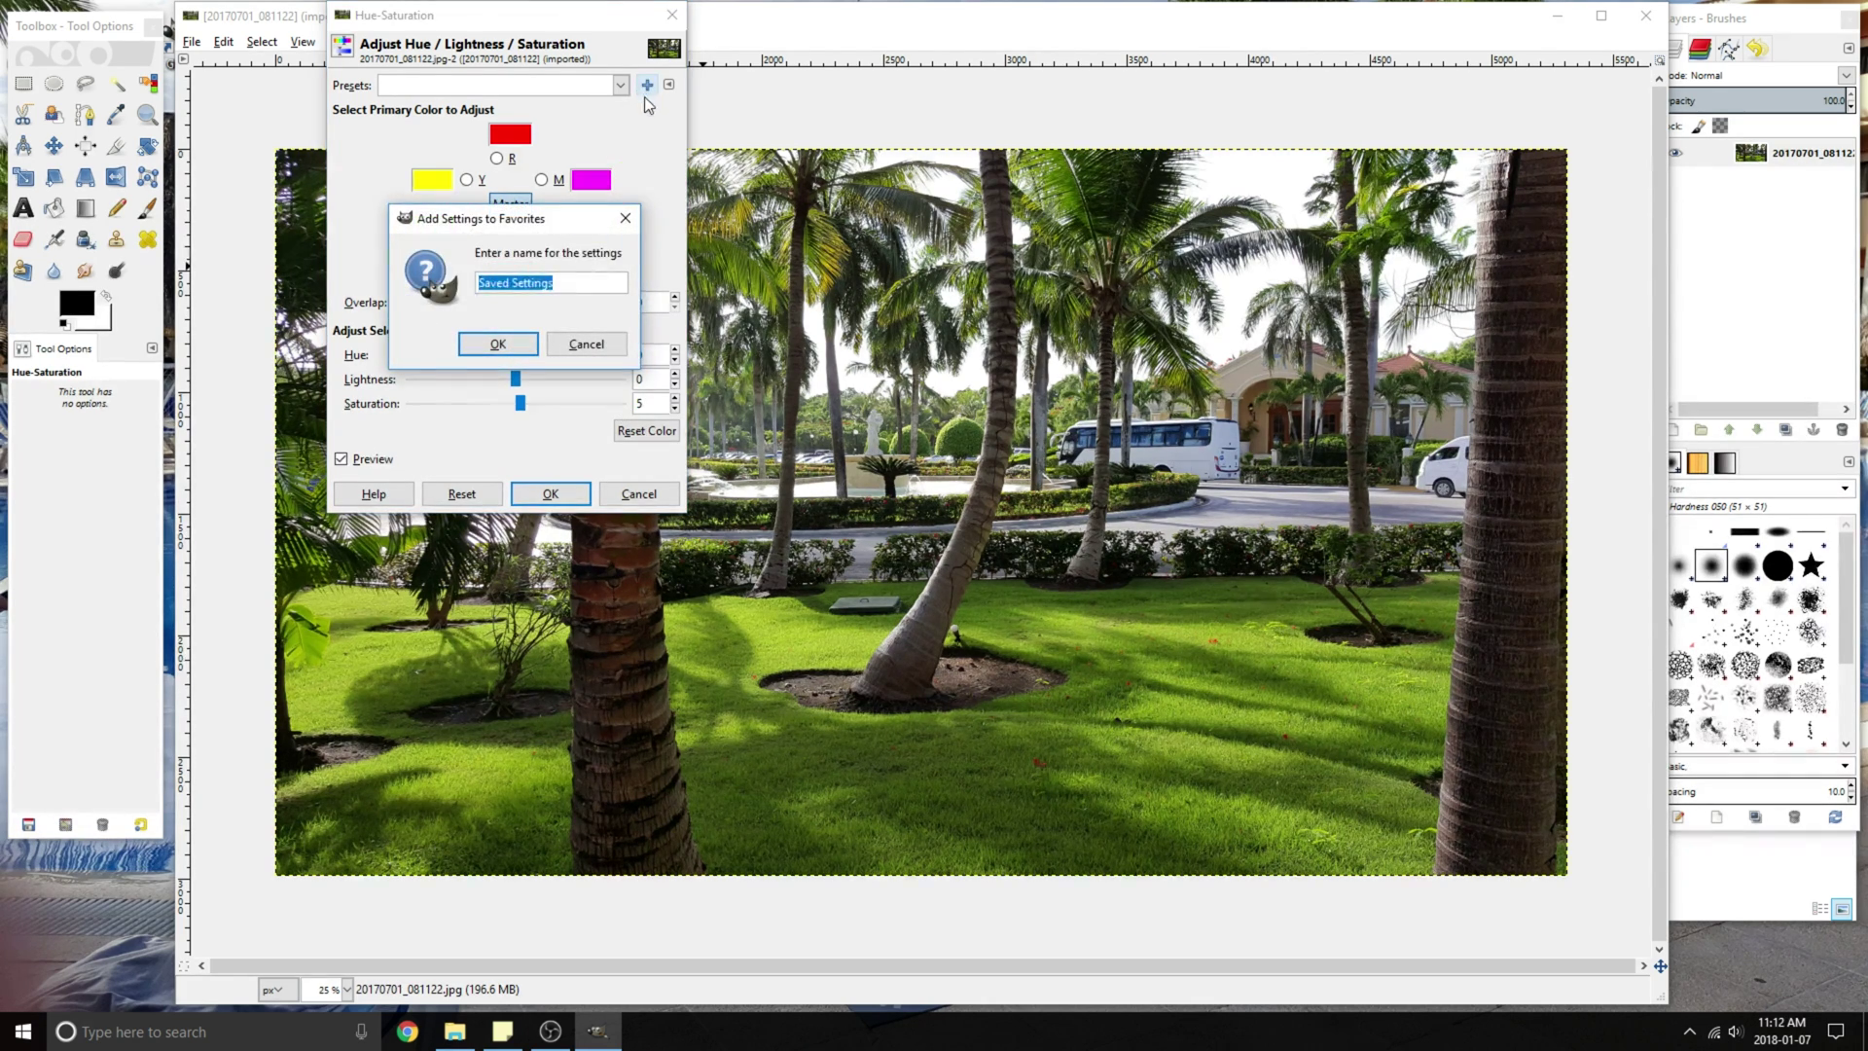
pyautogui.write('fdsfds')
pyautogui.press('Return')
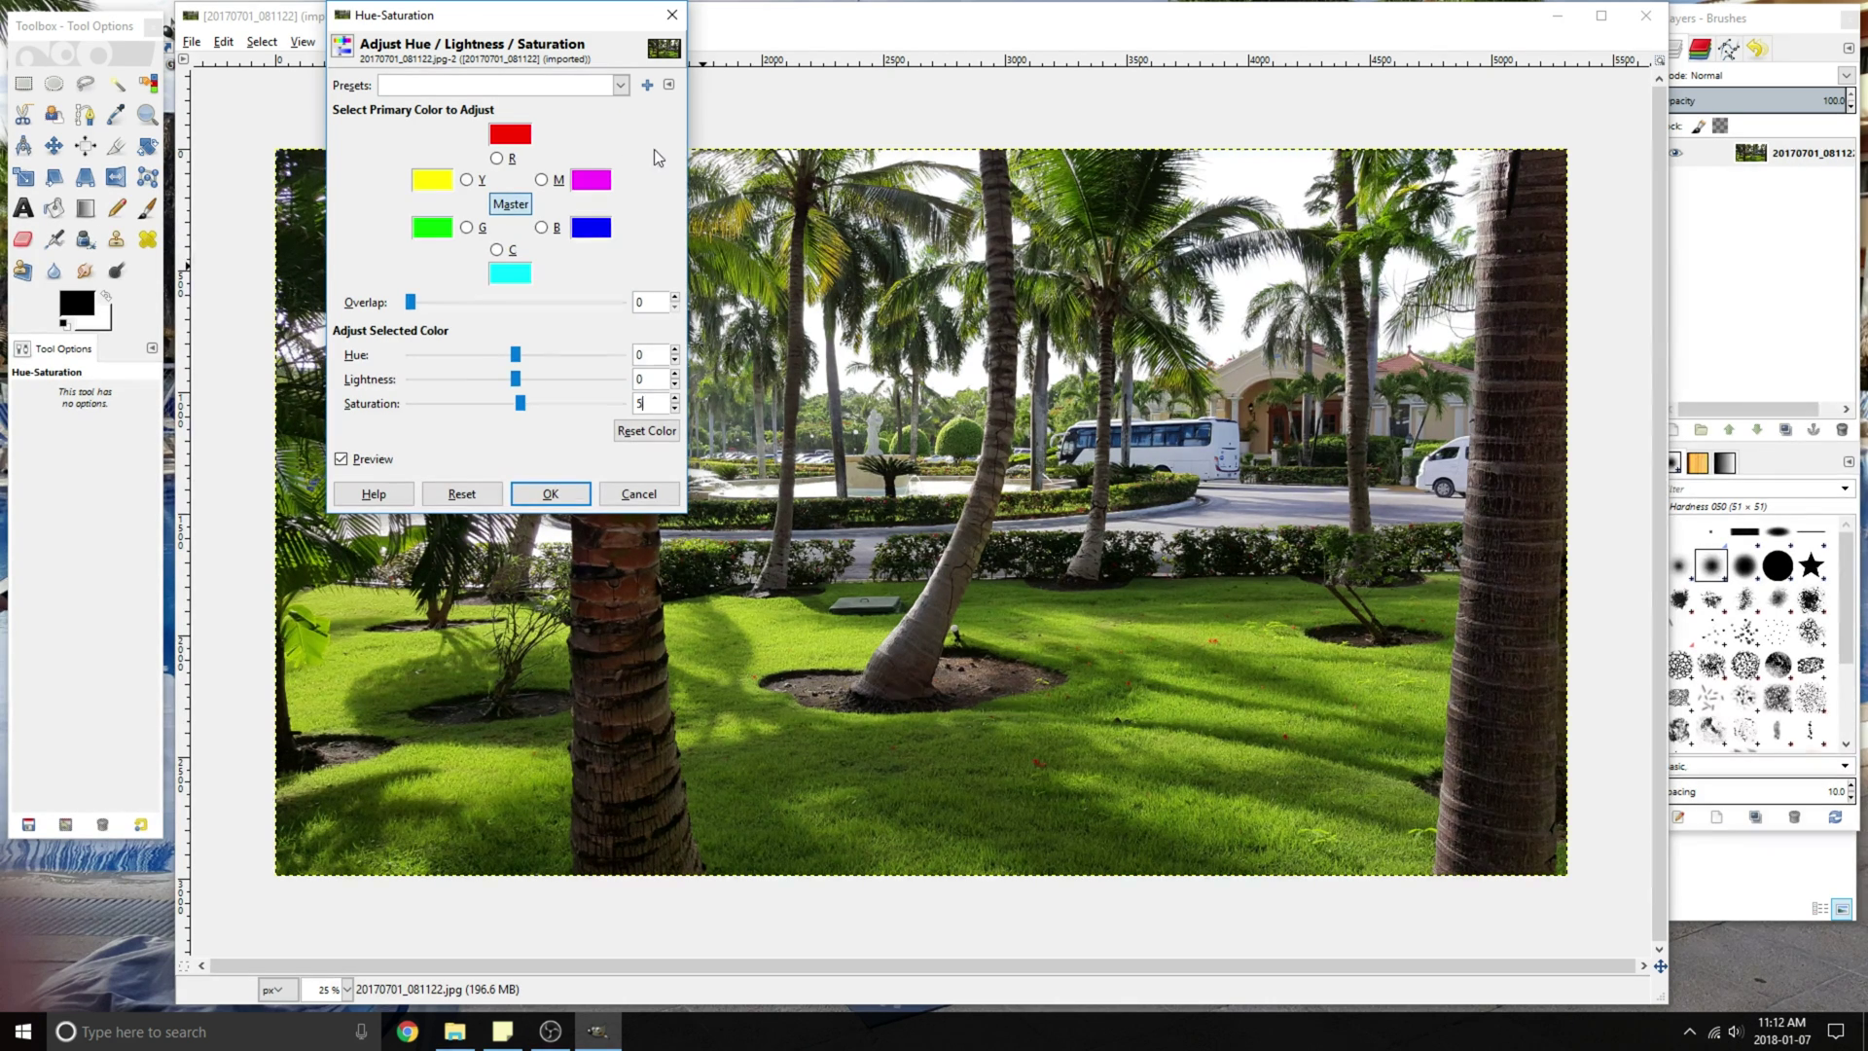
pyautogui.click(619, 87)
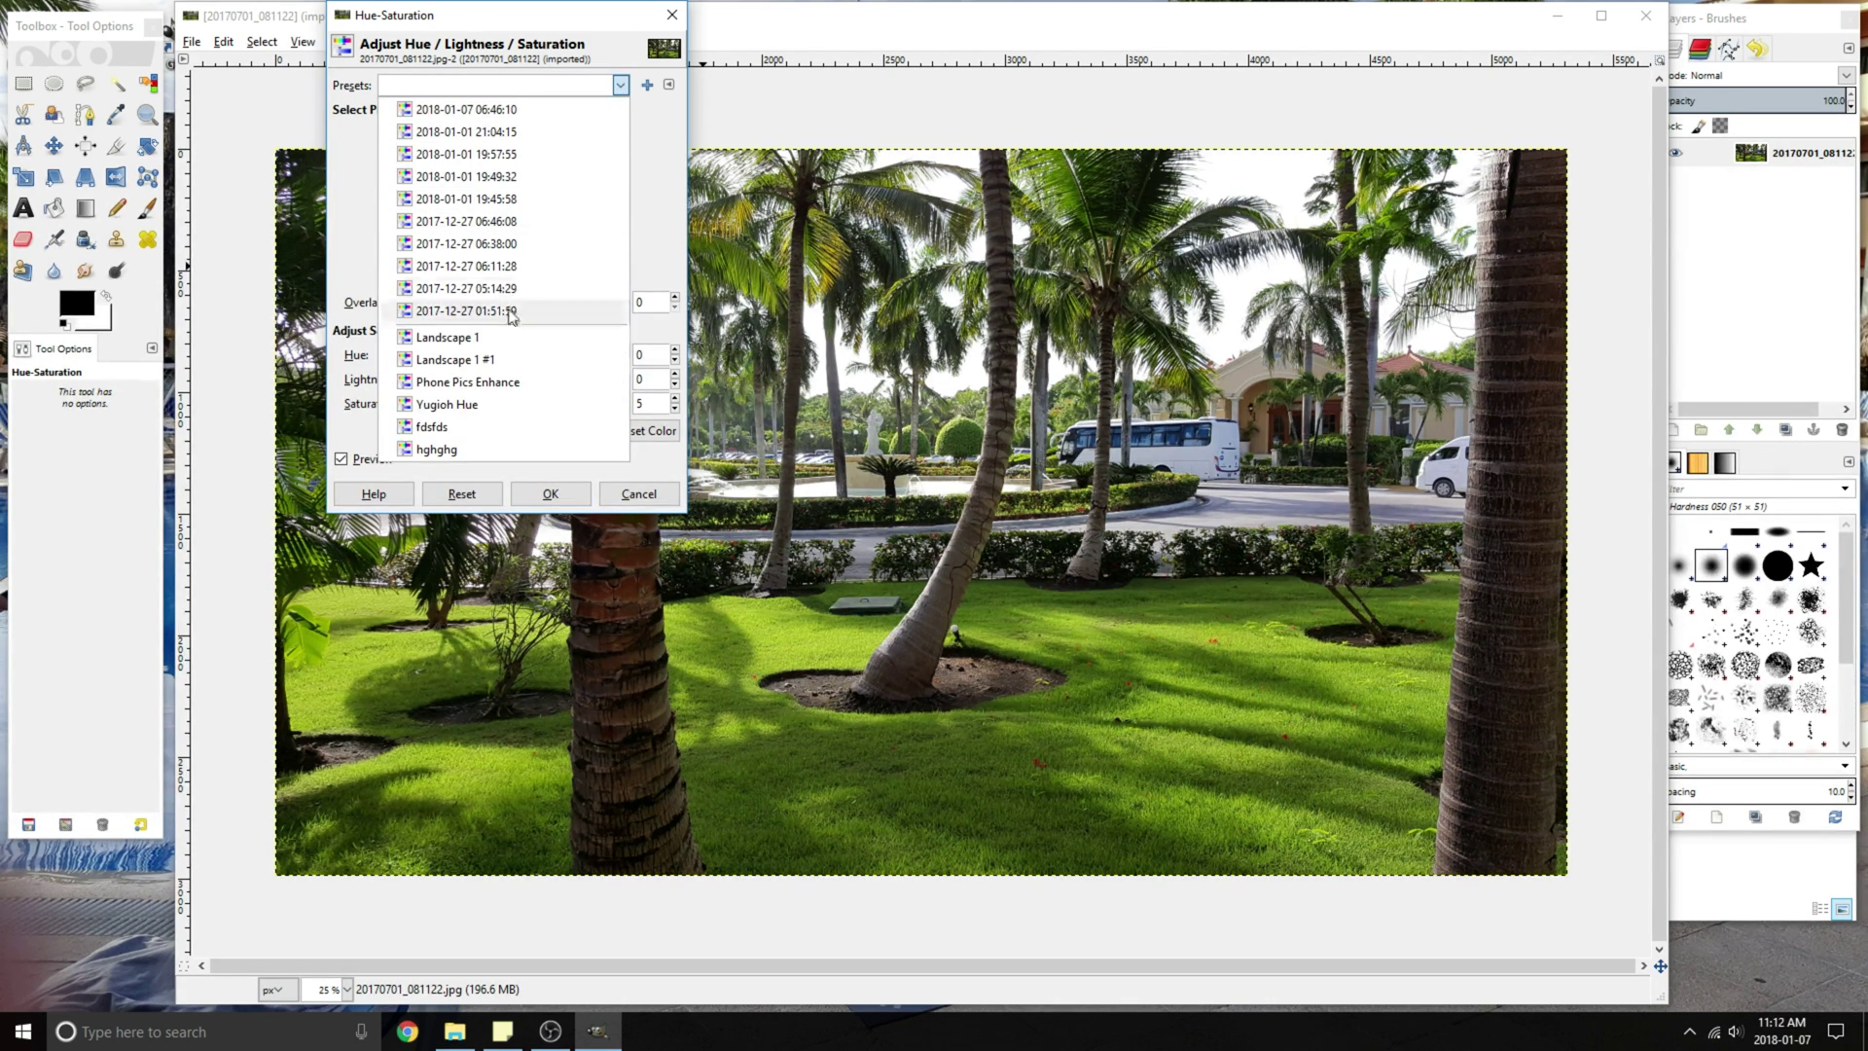
pyautogui.click(435, 427)
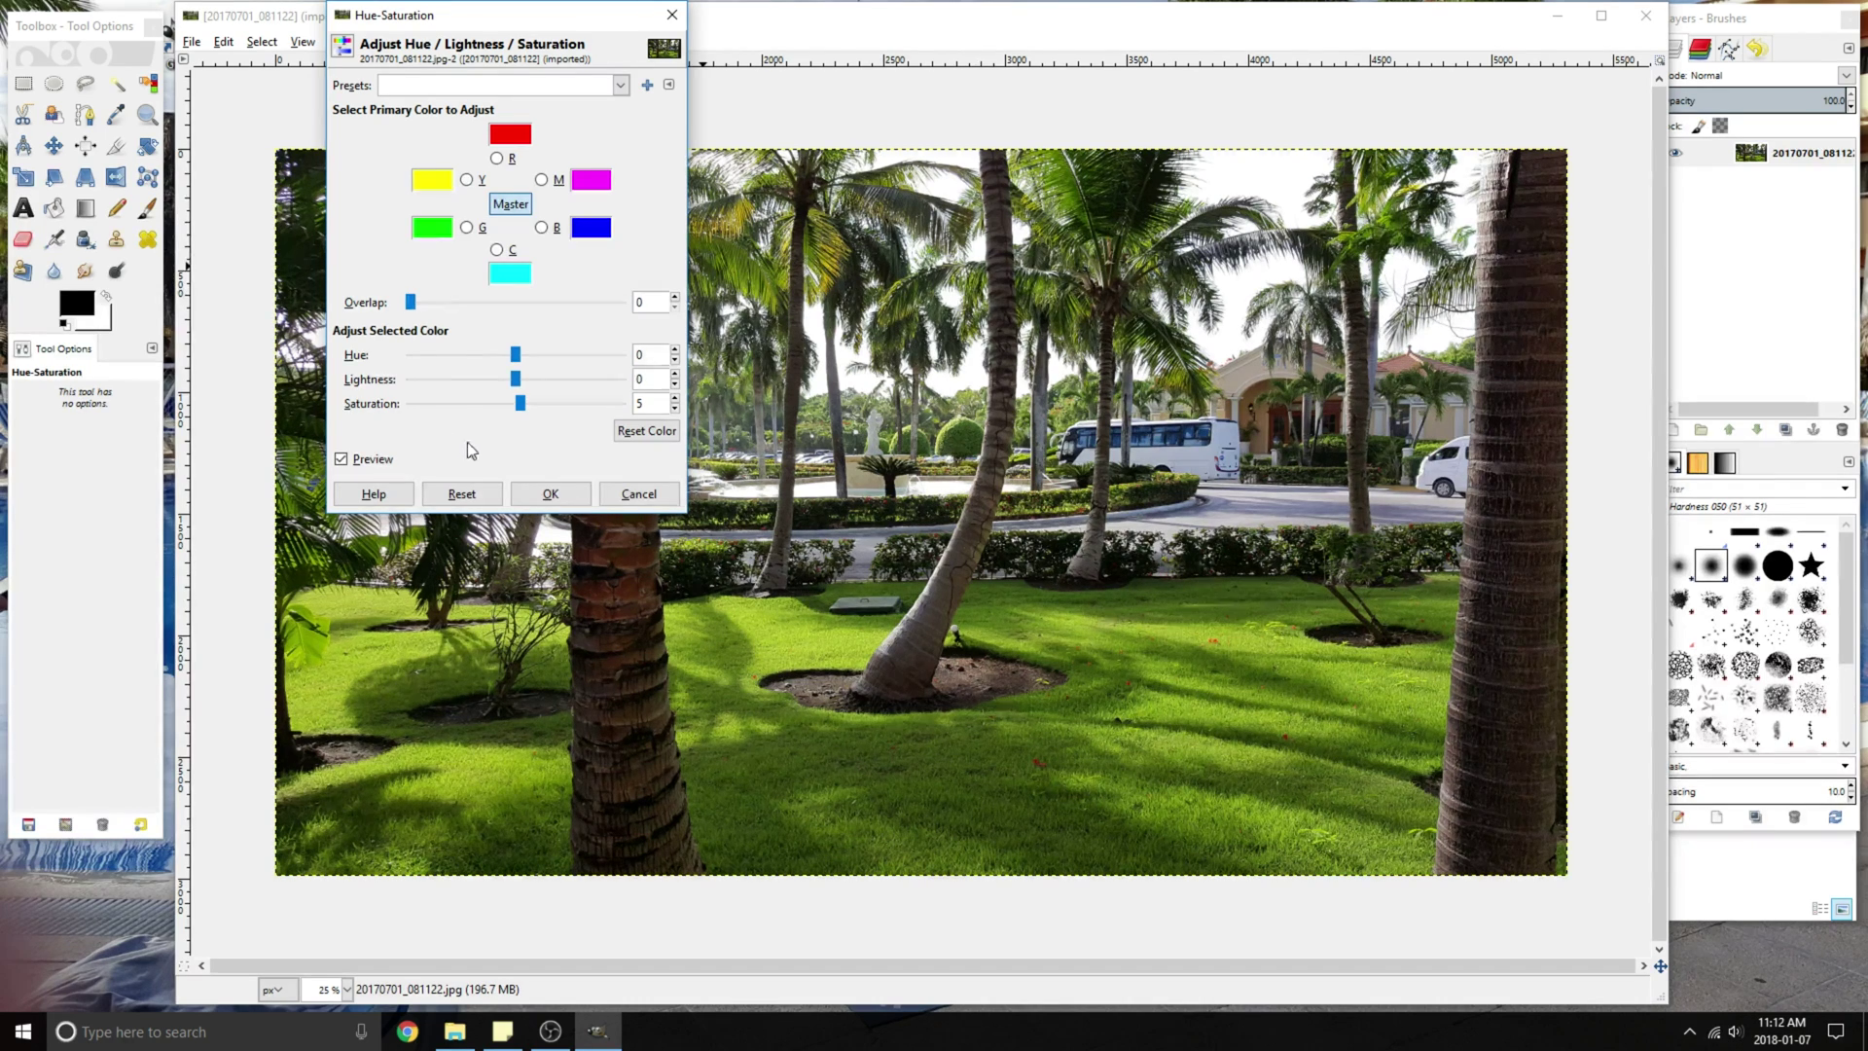
pyautogui.click(556, 493)
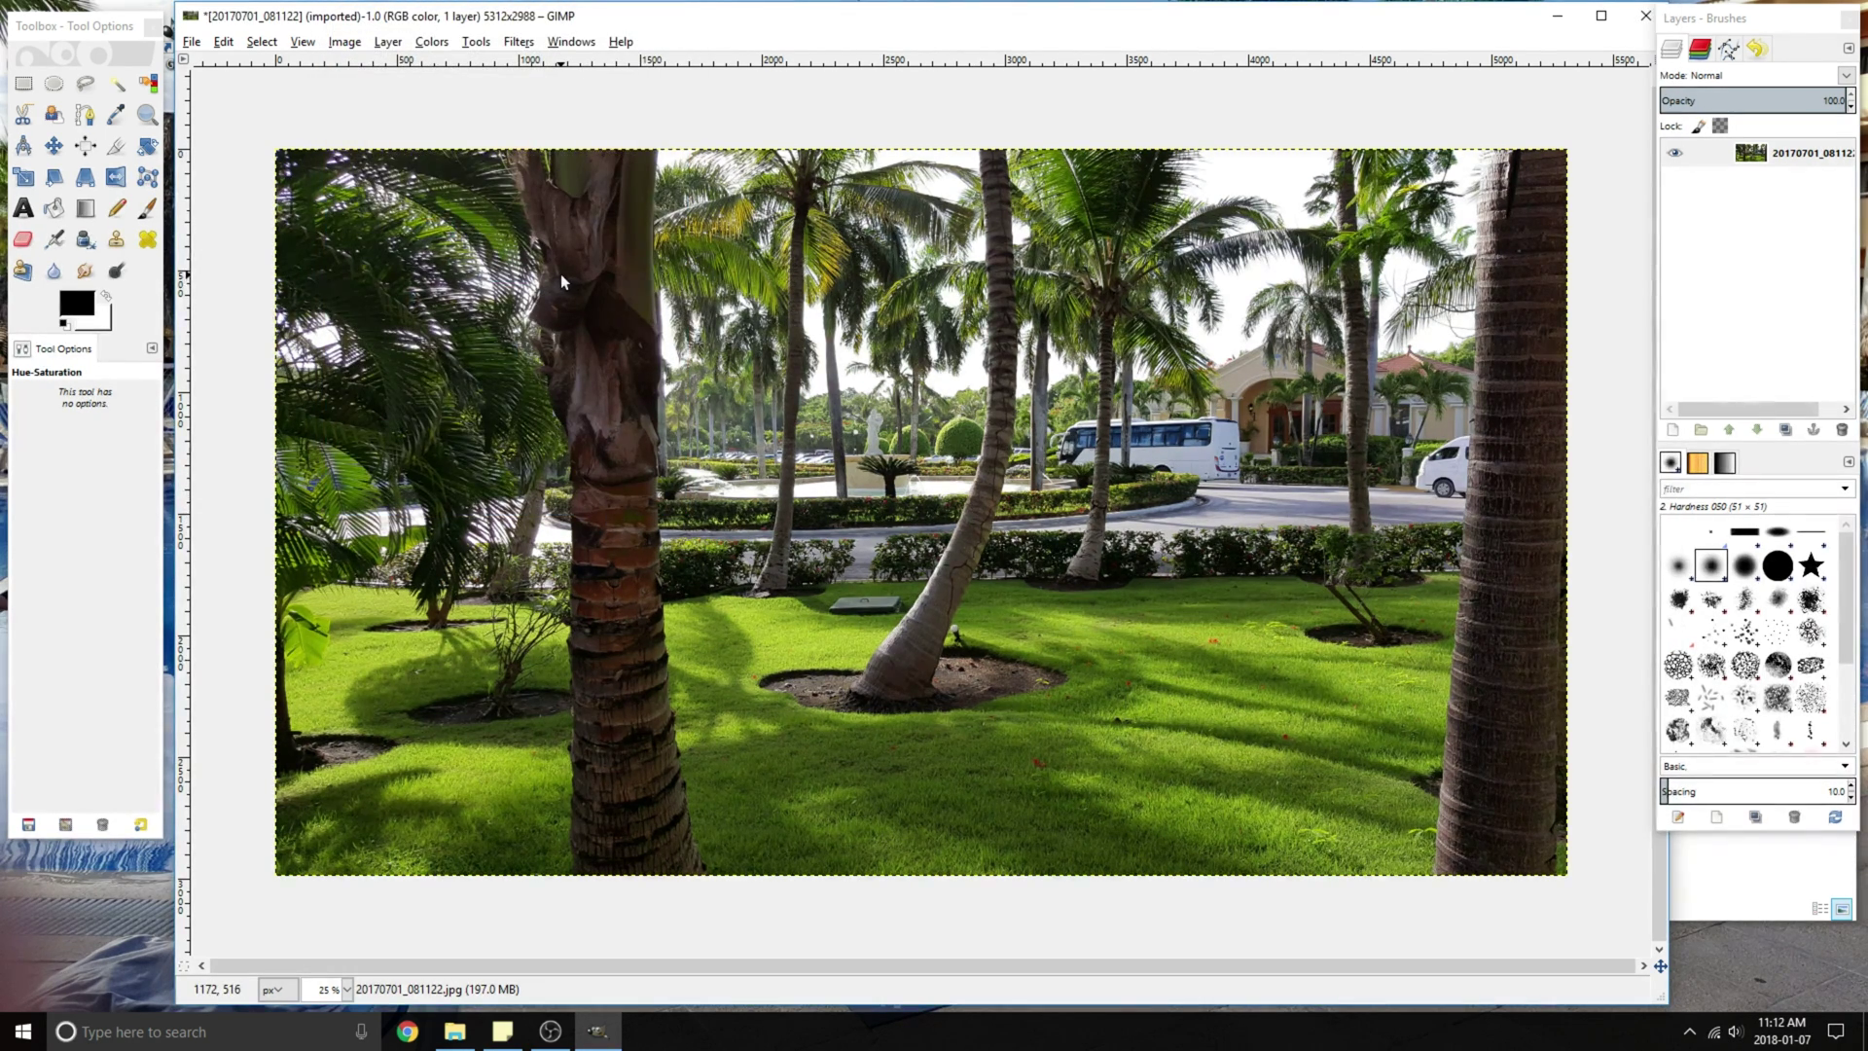
# Open Brightness-Contrast and preview different brightness and contrast levels
pyautogui.click(431, 41)
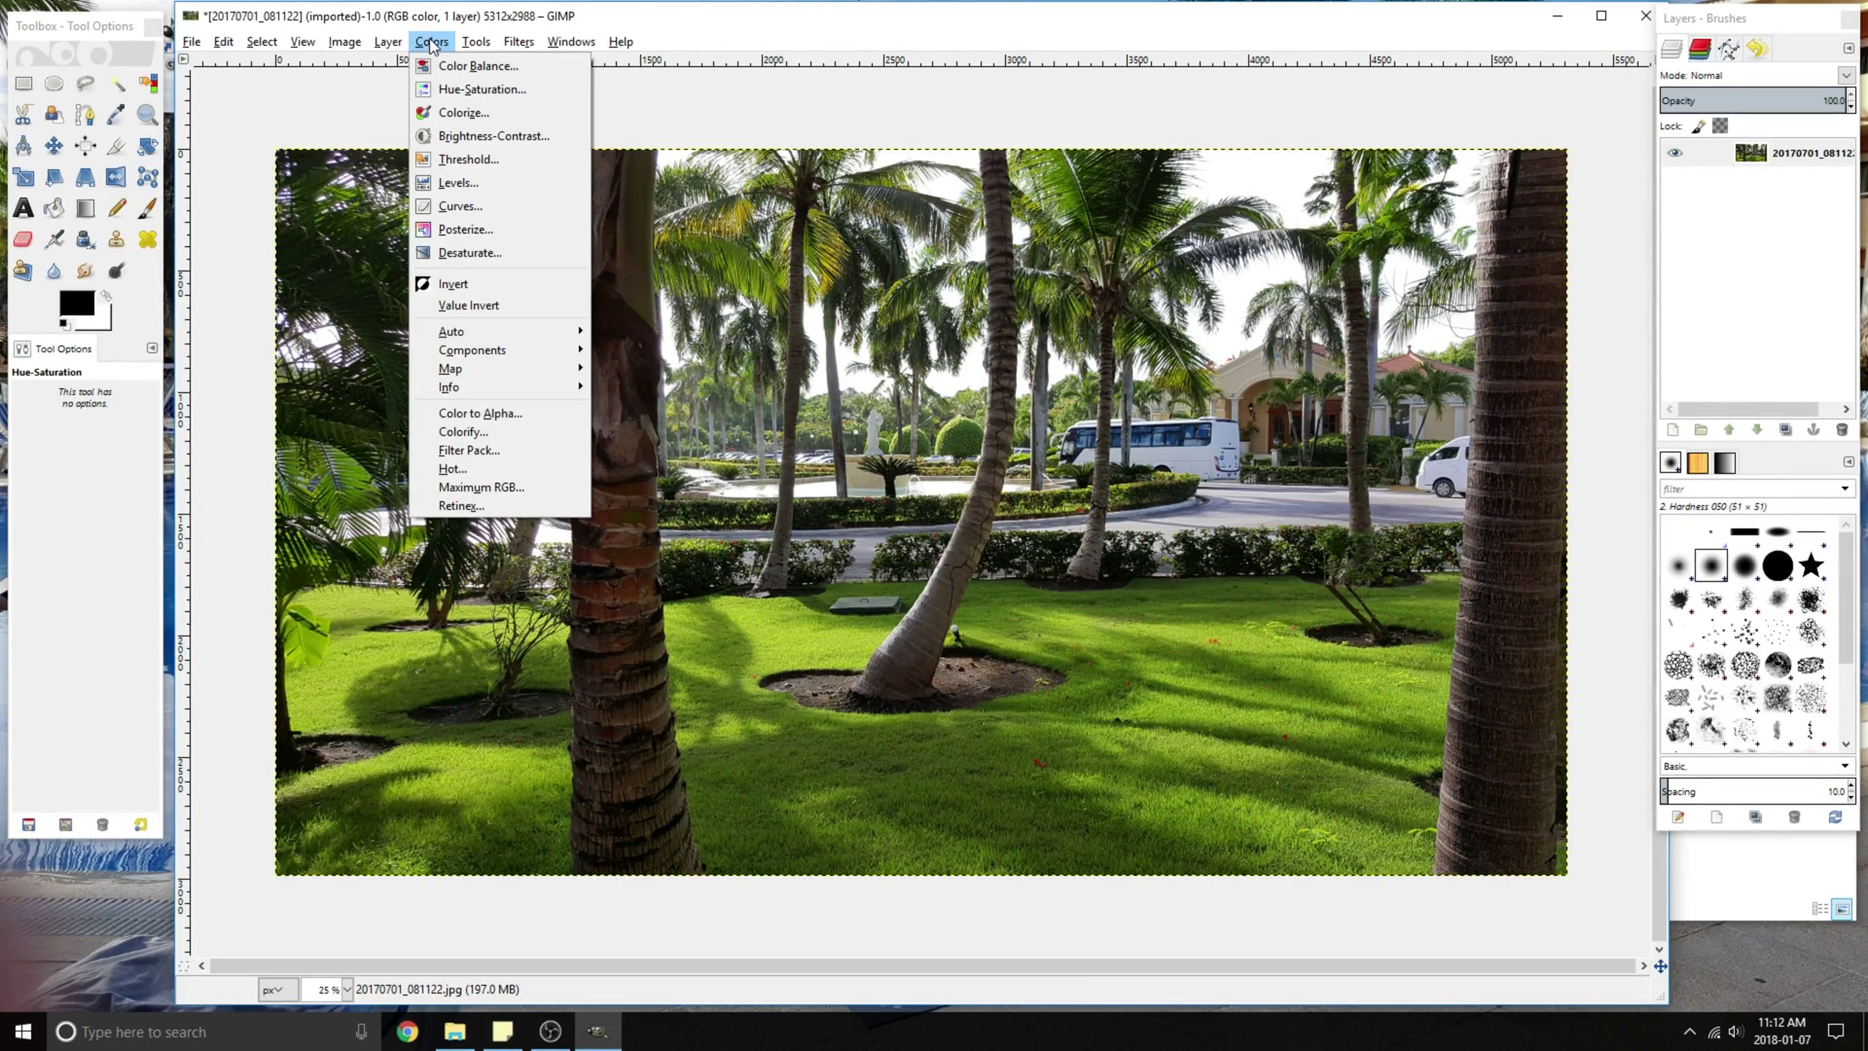
pyautogui.click(474, 138)
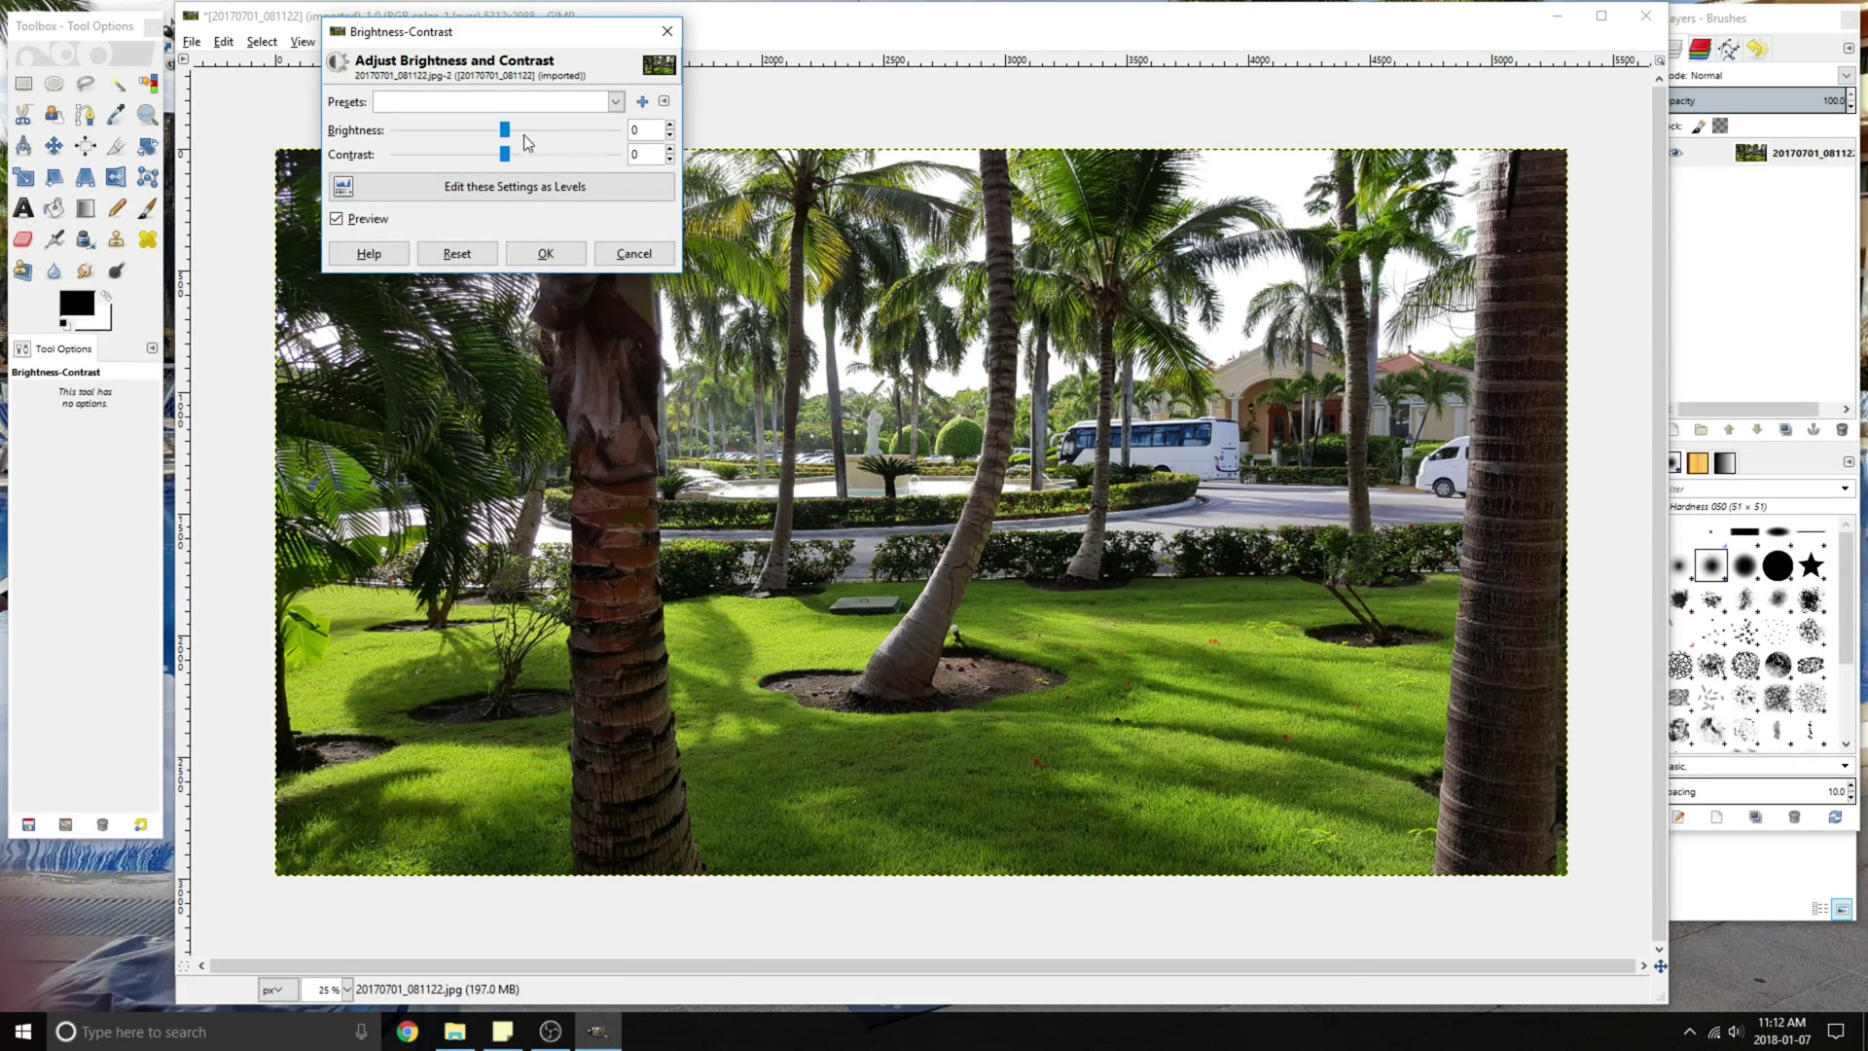
pyautogui.moveTo(507, 134)
pyautogui.mouseDown()
pyautogui.moveTo(573, 136)
pyautogui.moveTo(447, 136)
pyautogui.moveTo(516, 134)
pyautogui.mouseUp()
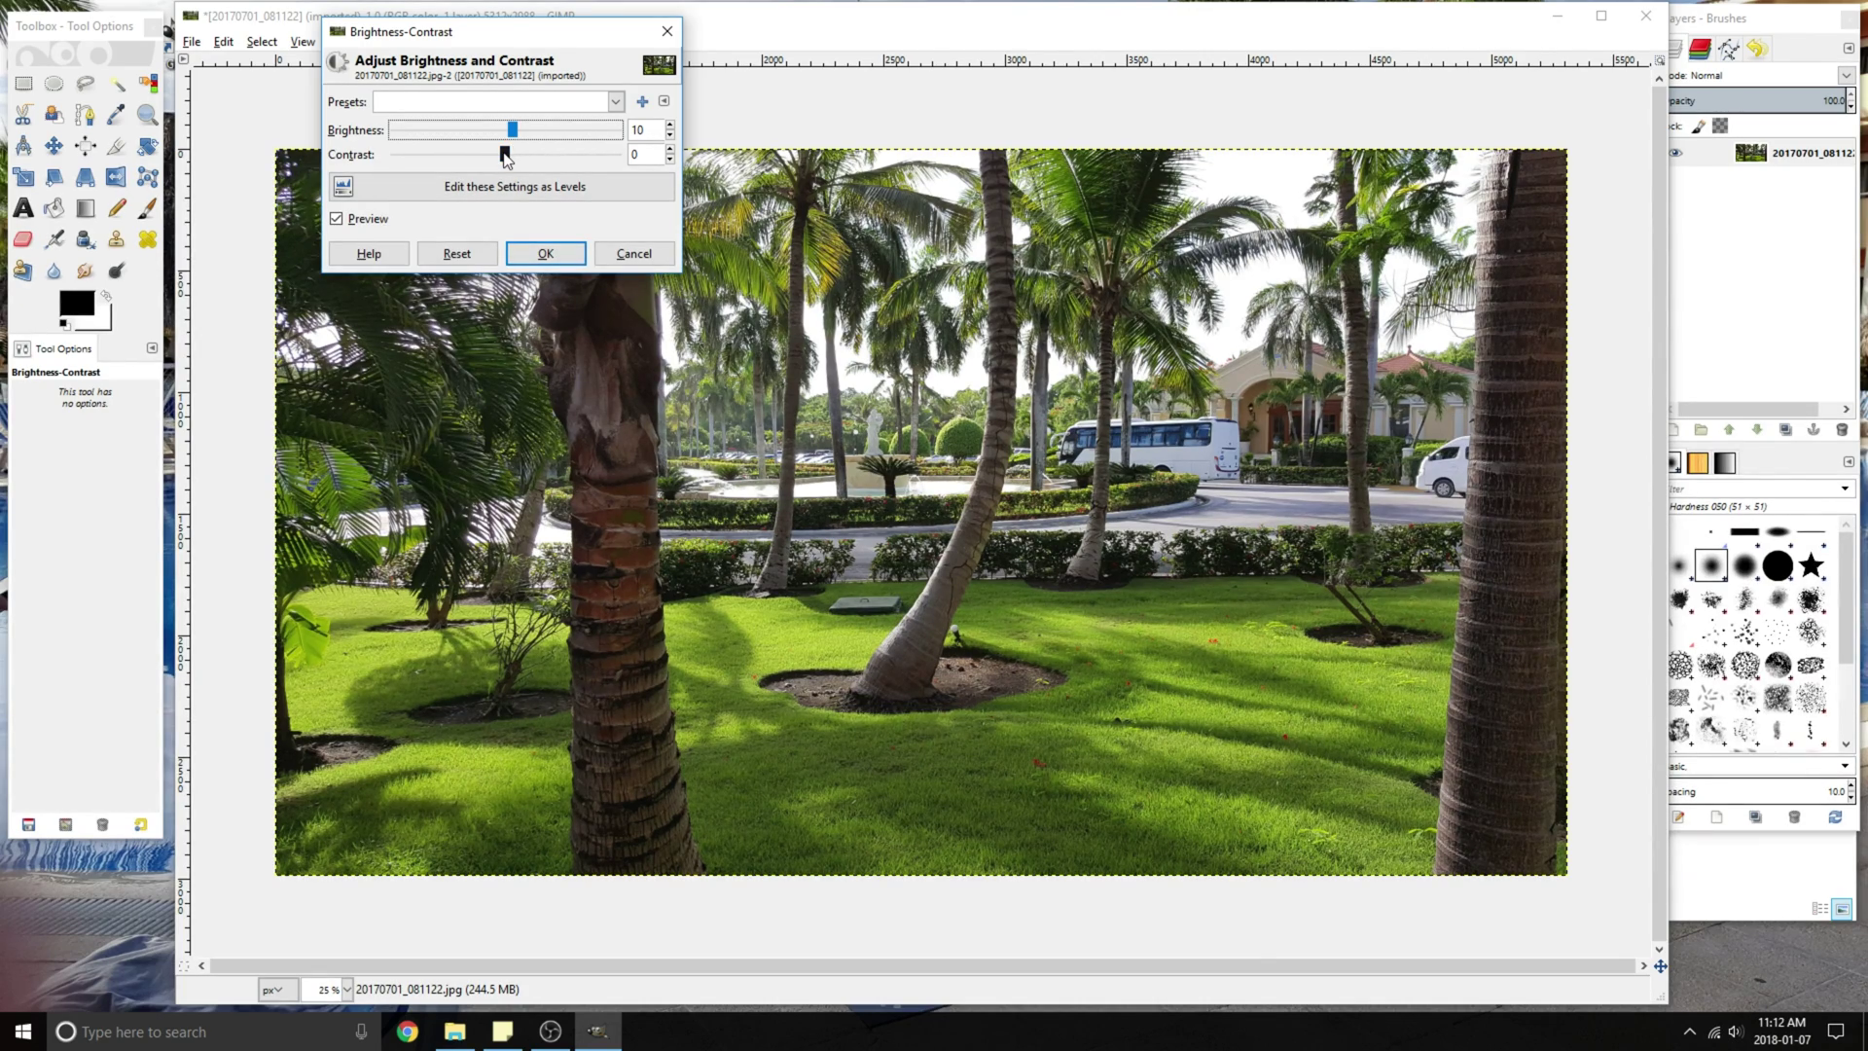
pyautogui.moveTo(504, 154)
pyautogui.mouseDown()
pyautogui.moveTo(550, 165)
pyautogui.moveTo(481, 167)
pyautogui.mouseUp()
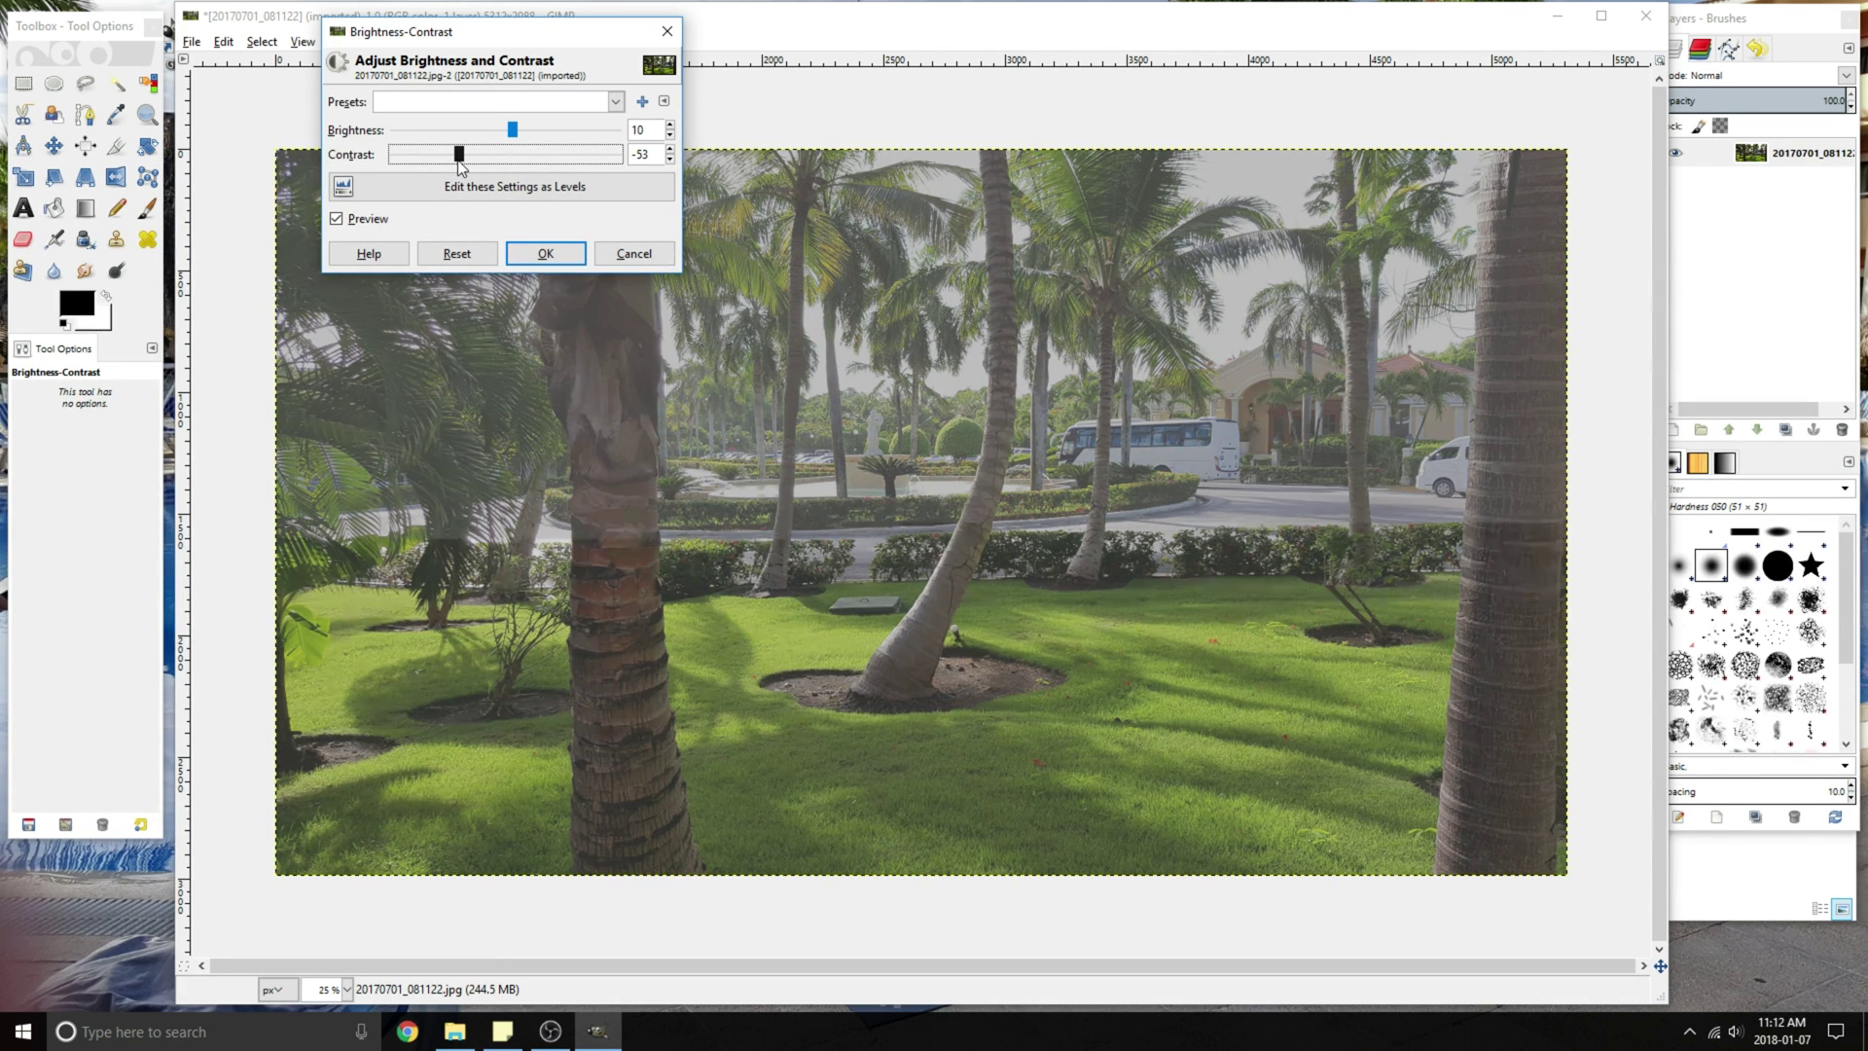
pyautogui.moveTo(479, 163); pyautogui.dragTo(551, 172)
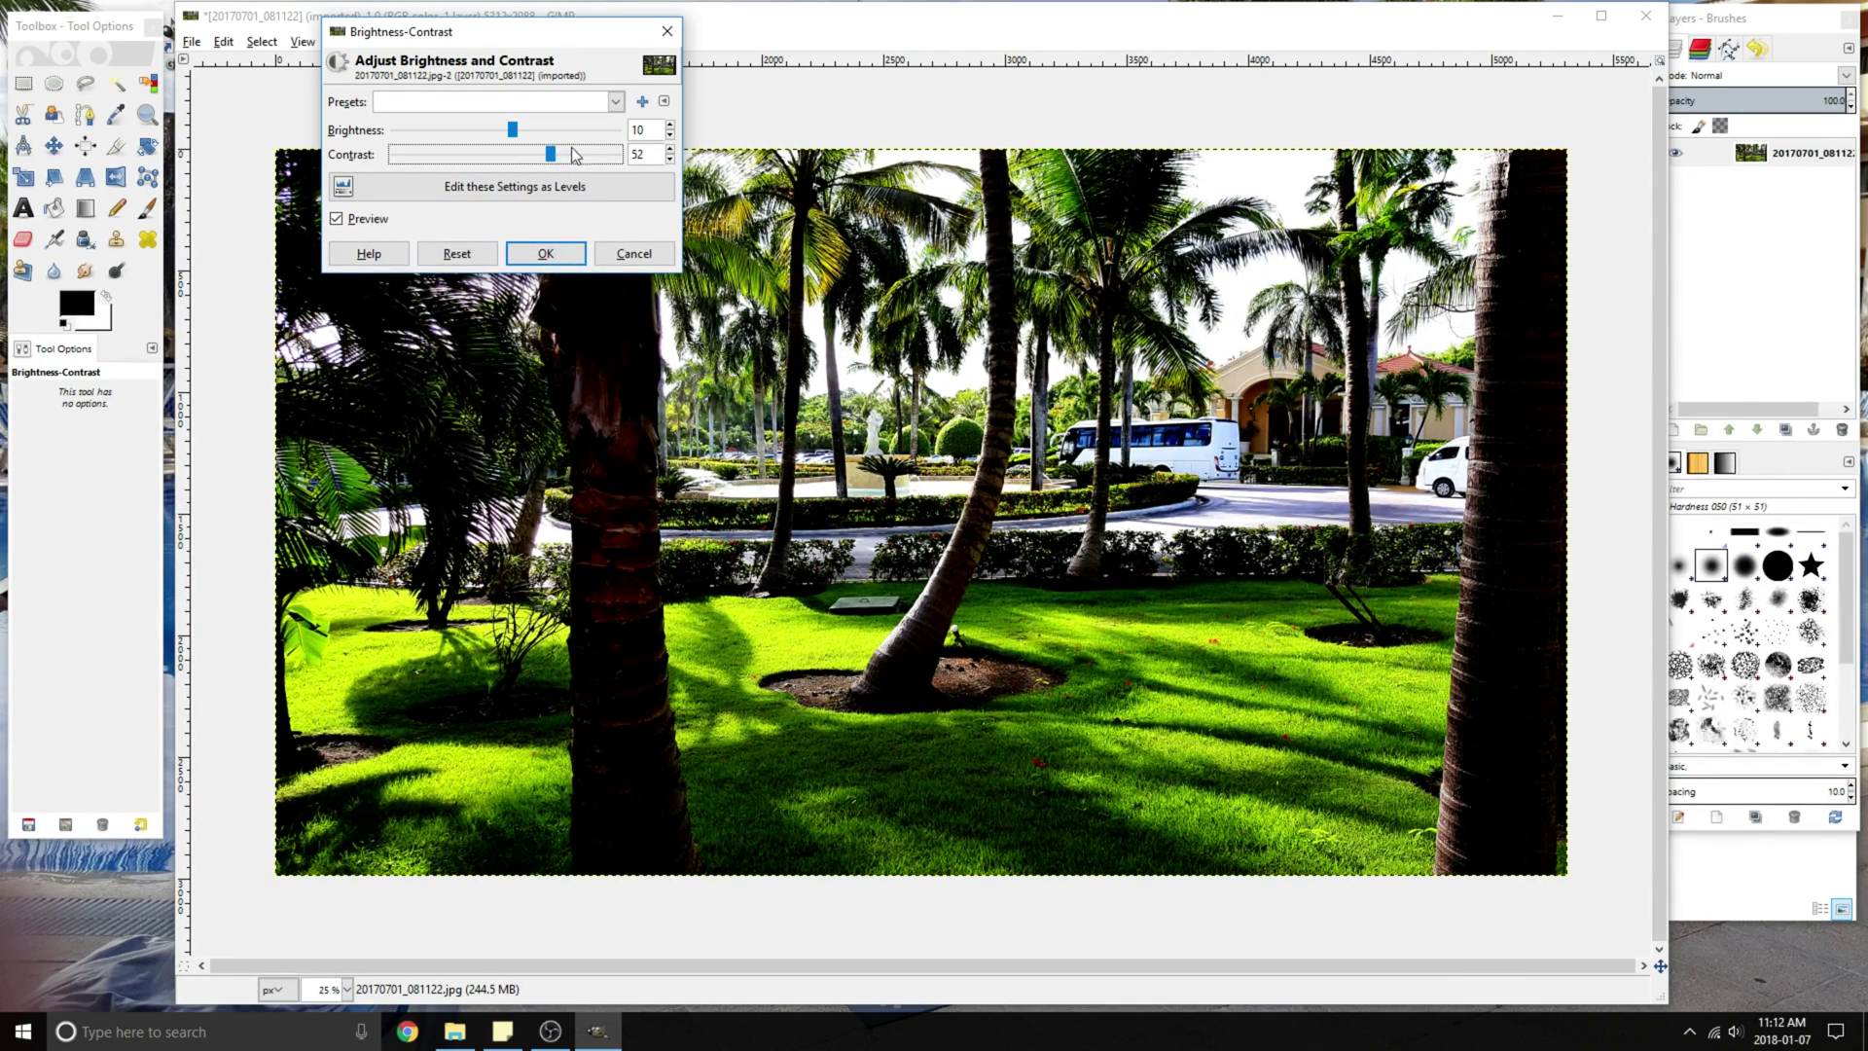
# Set brightness to 12 and contrast to 10
pyautogui.click(652, 133)
pyautogui.write('2')
pyautogui.moveTo(651, 154); pyautogui.dragTo(624, 162)
pyautogui.write('10')
# Save the settings as preset 'fdsf' and apply the brightness-contrast adjustment
pyautogui.click(642, 101)
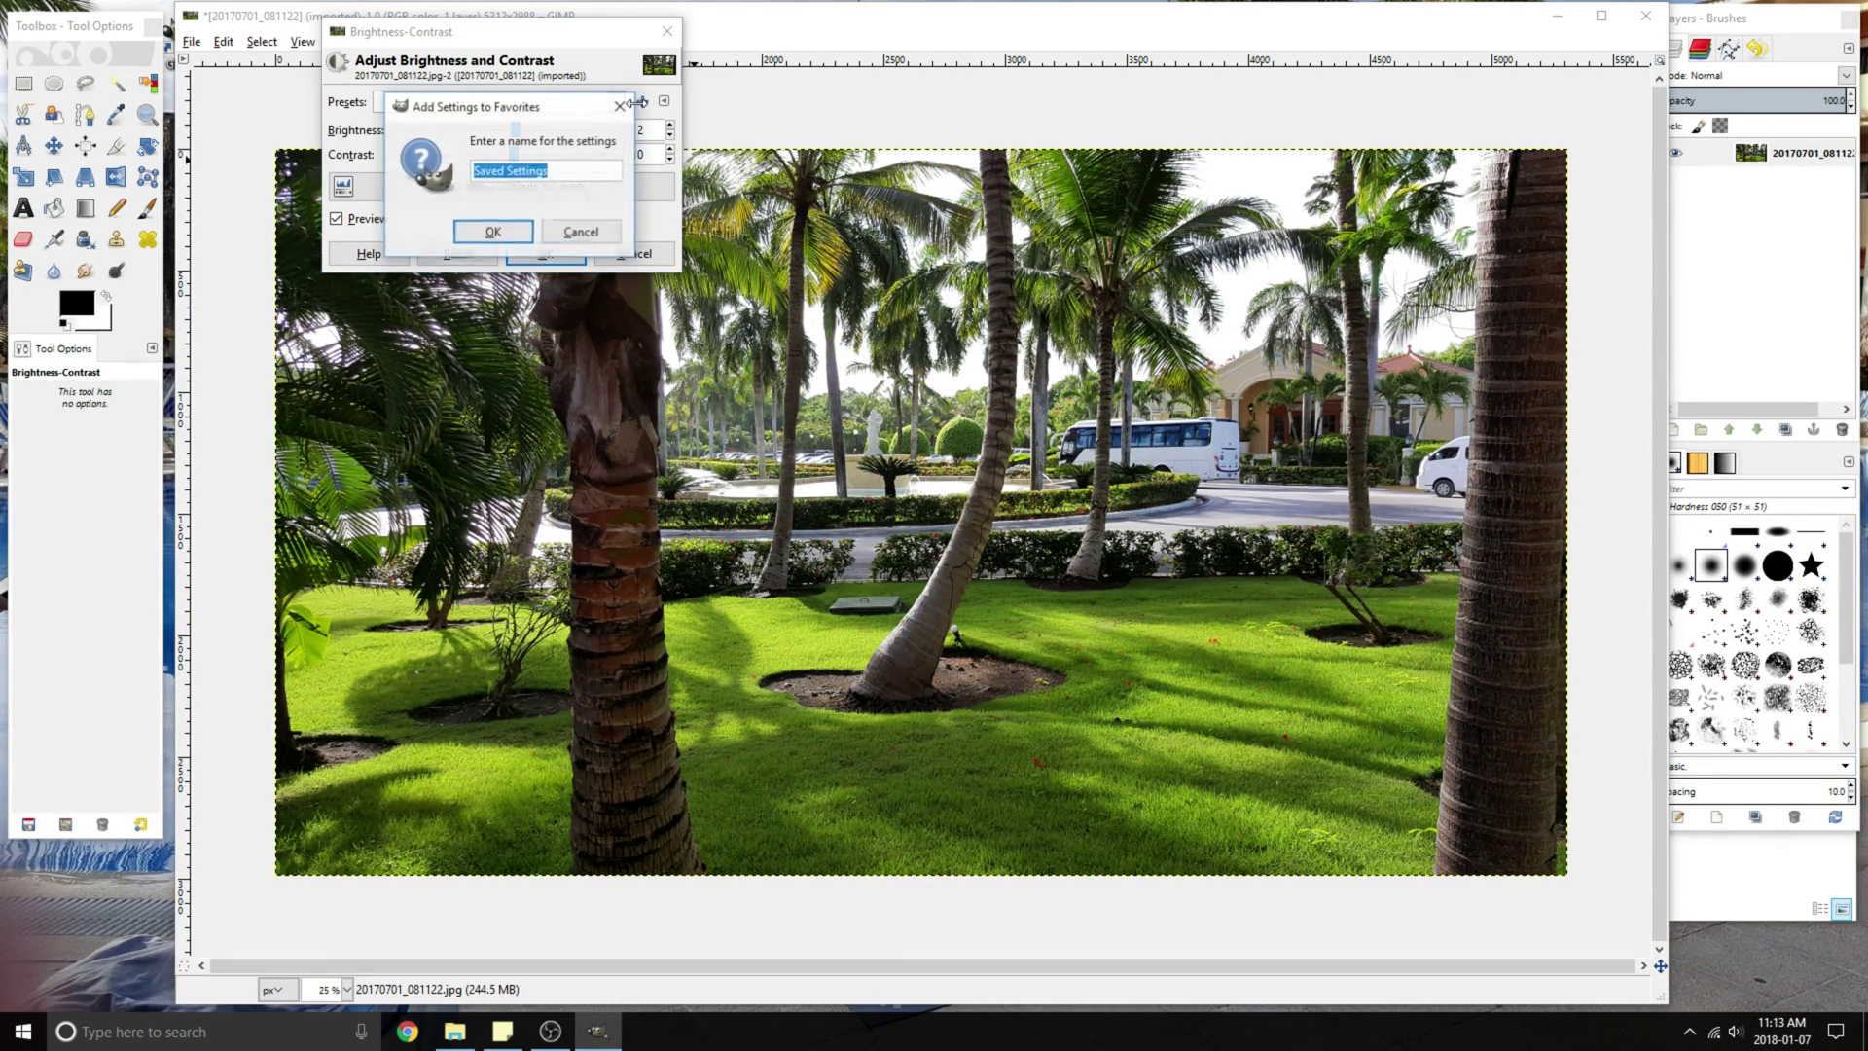
pyautogui.write('fdsfds')
pyautogui.press('Return')
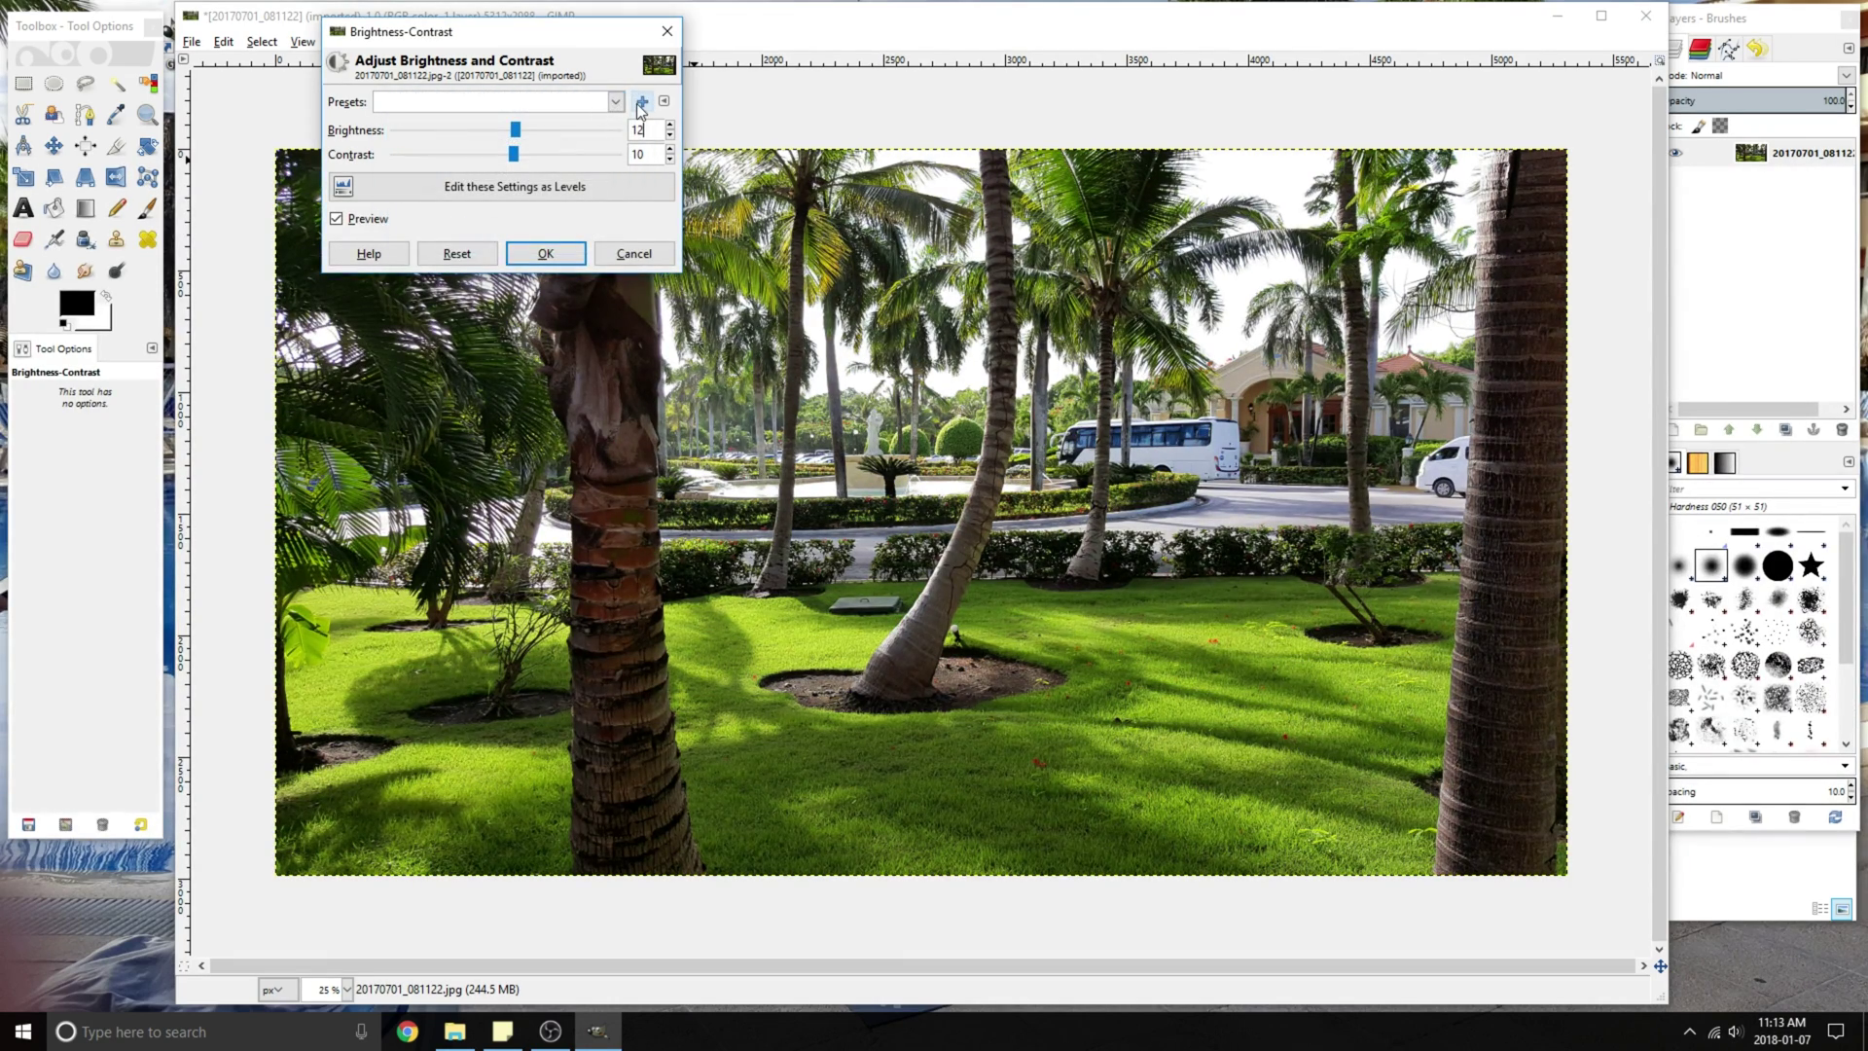
pyautogui.click(616, 102)
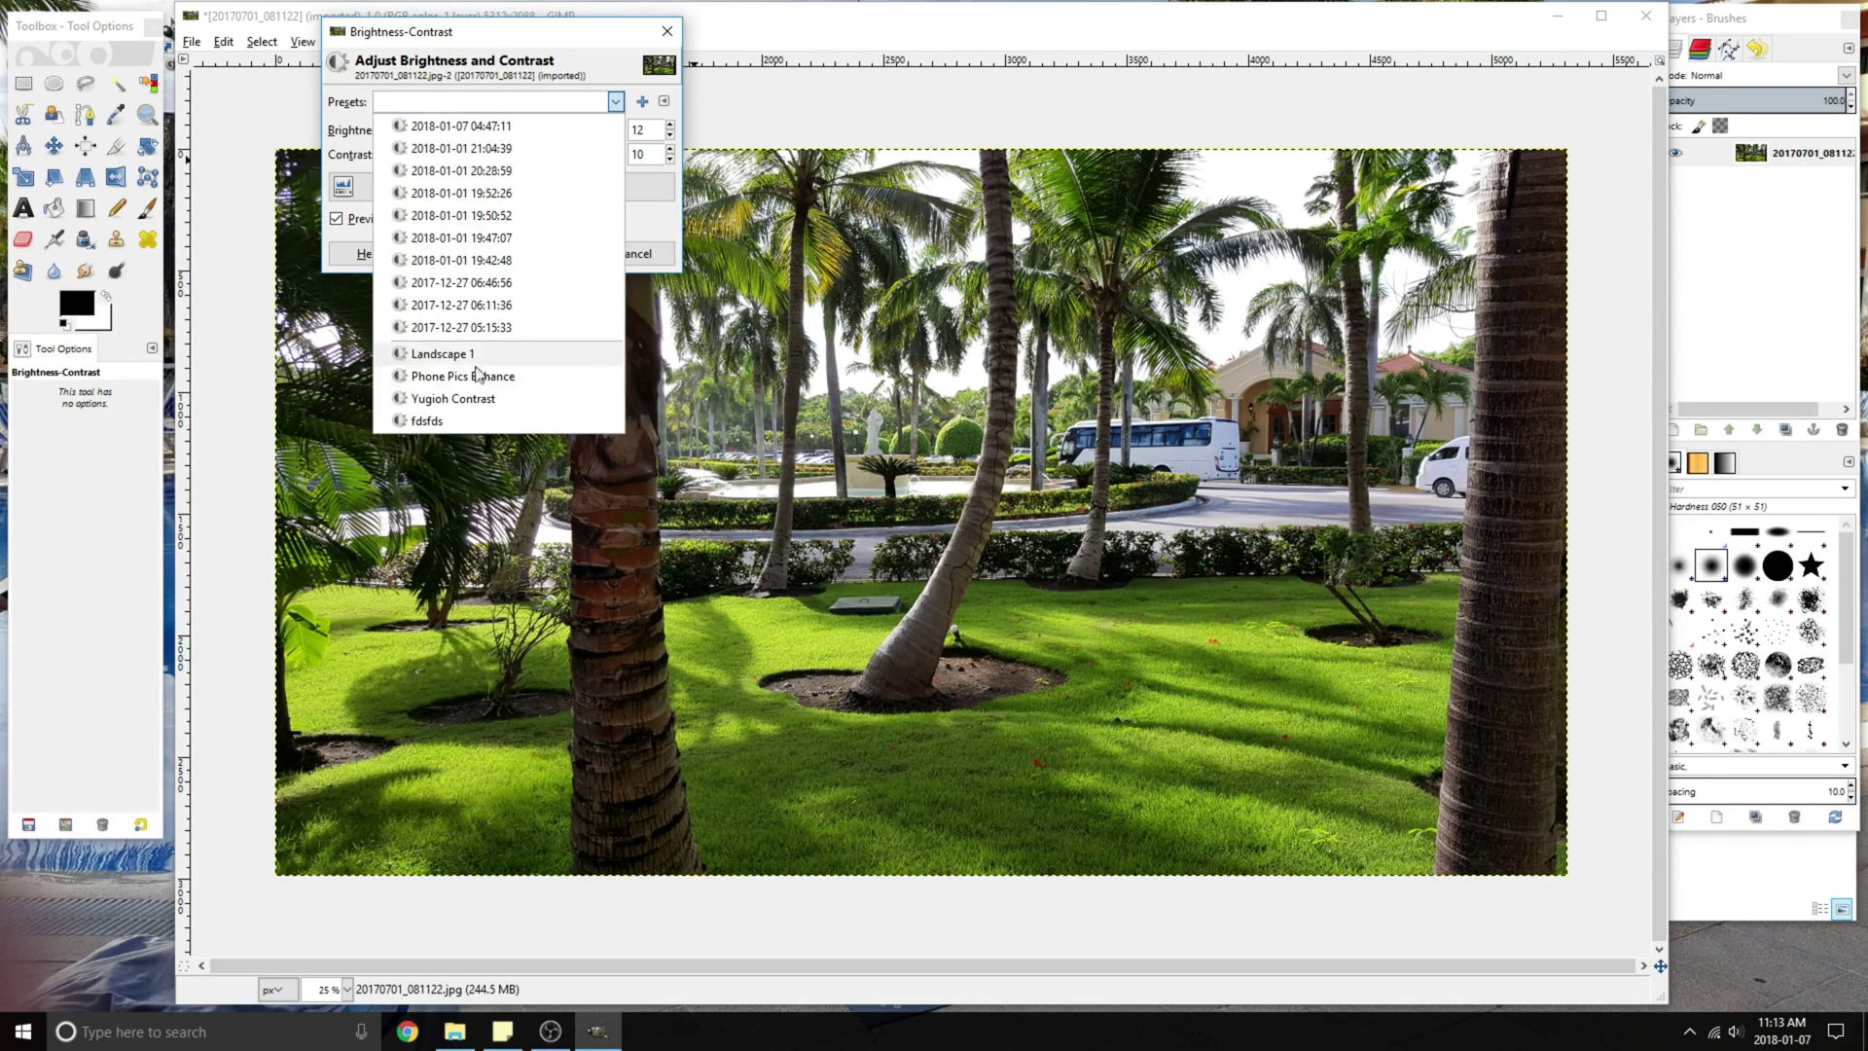
pyautogui.click(424, 420)
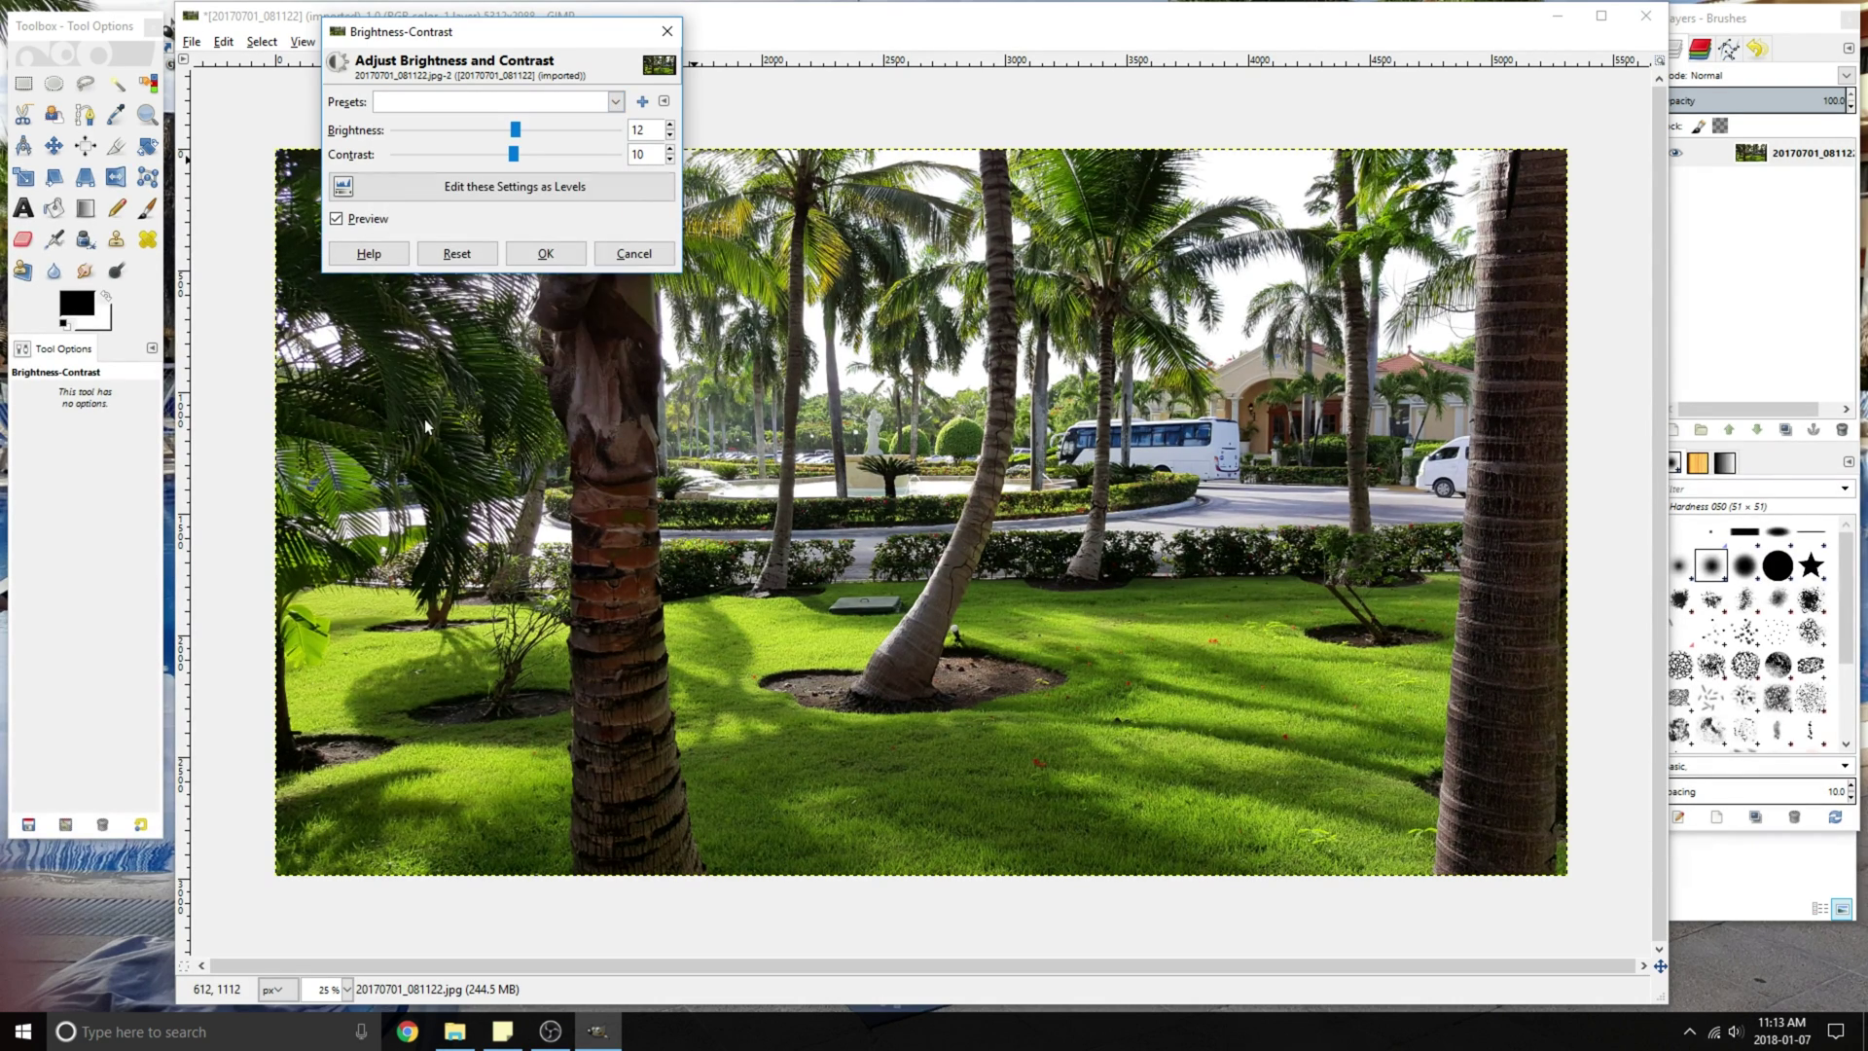
pyautogui.click(537, 255)
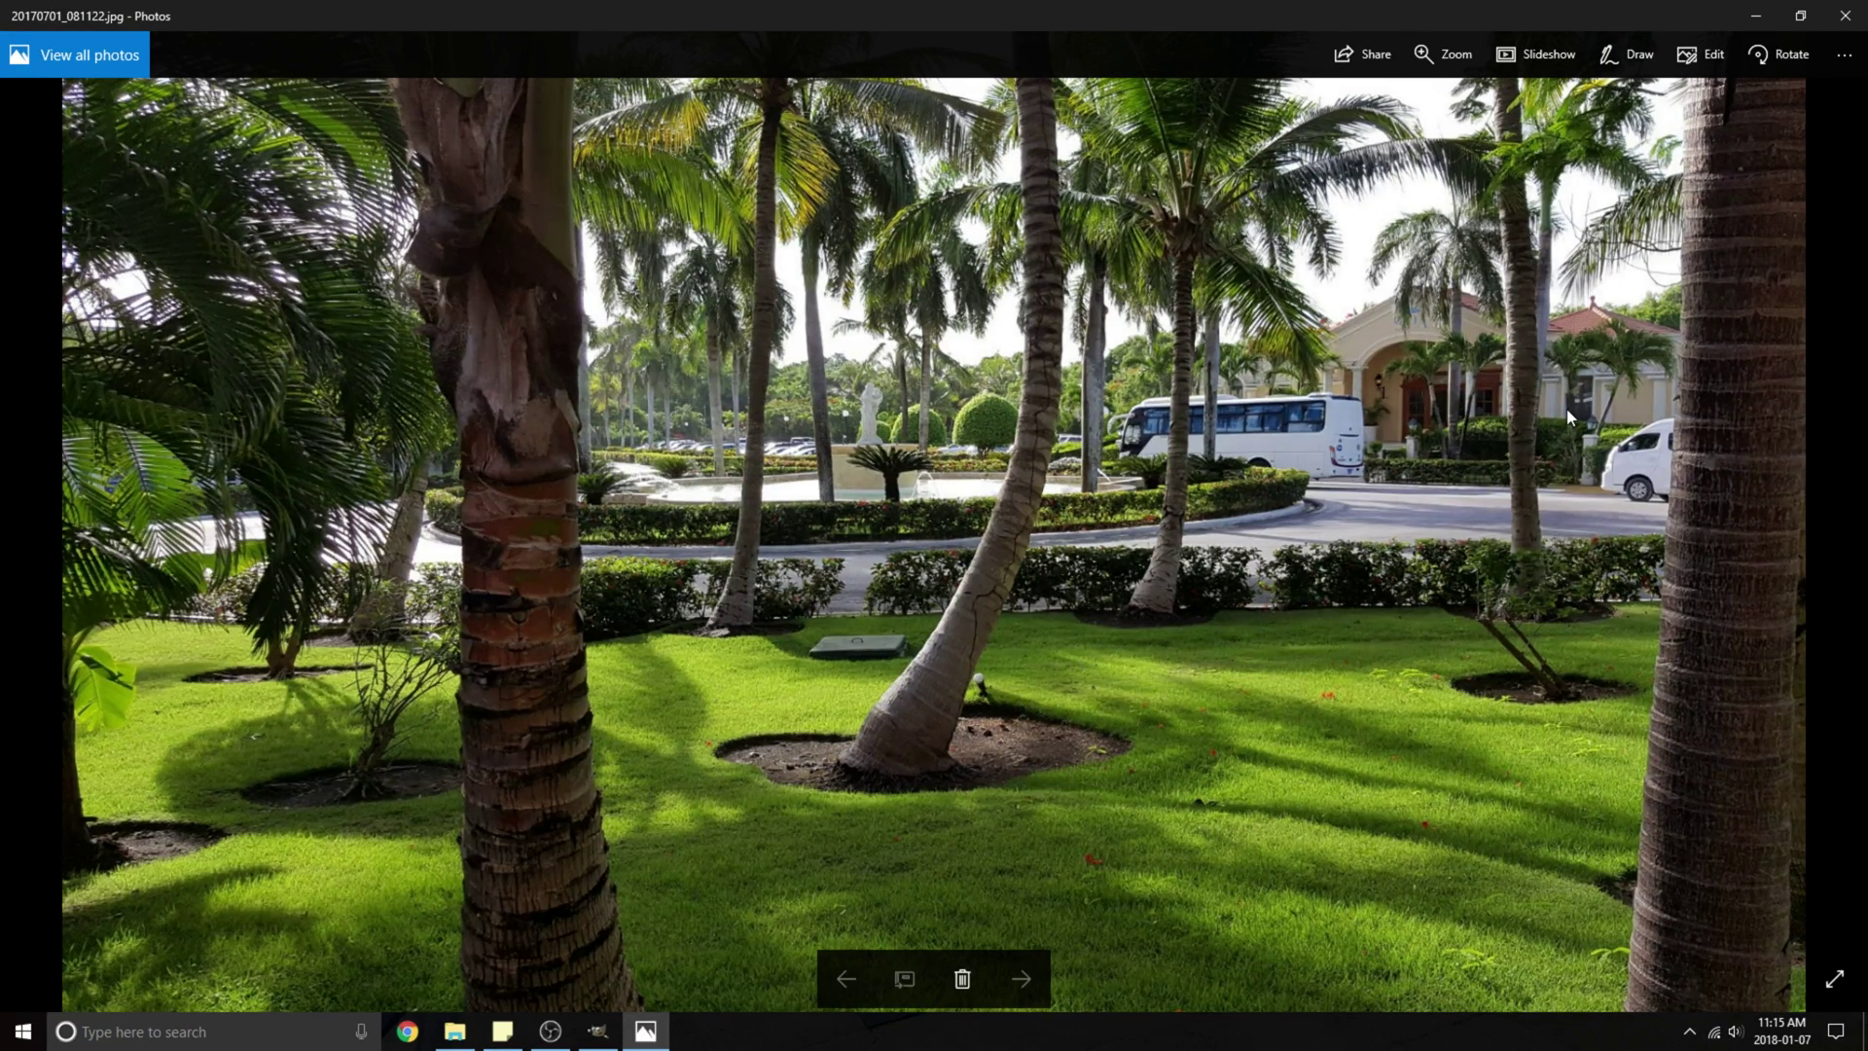
# Set up printing on the Canon iP7200 series WS with Glossy Photo Paper as paper type
pyautogui.hotkey('ctrl', 'p')
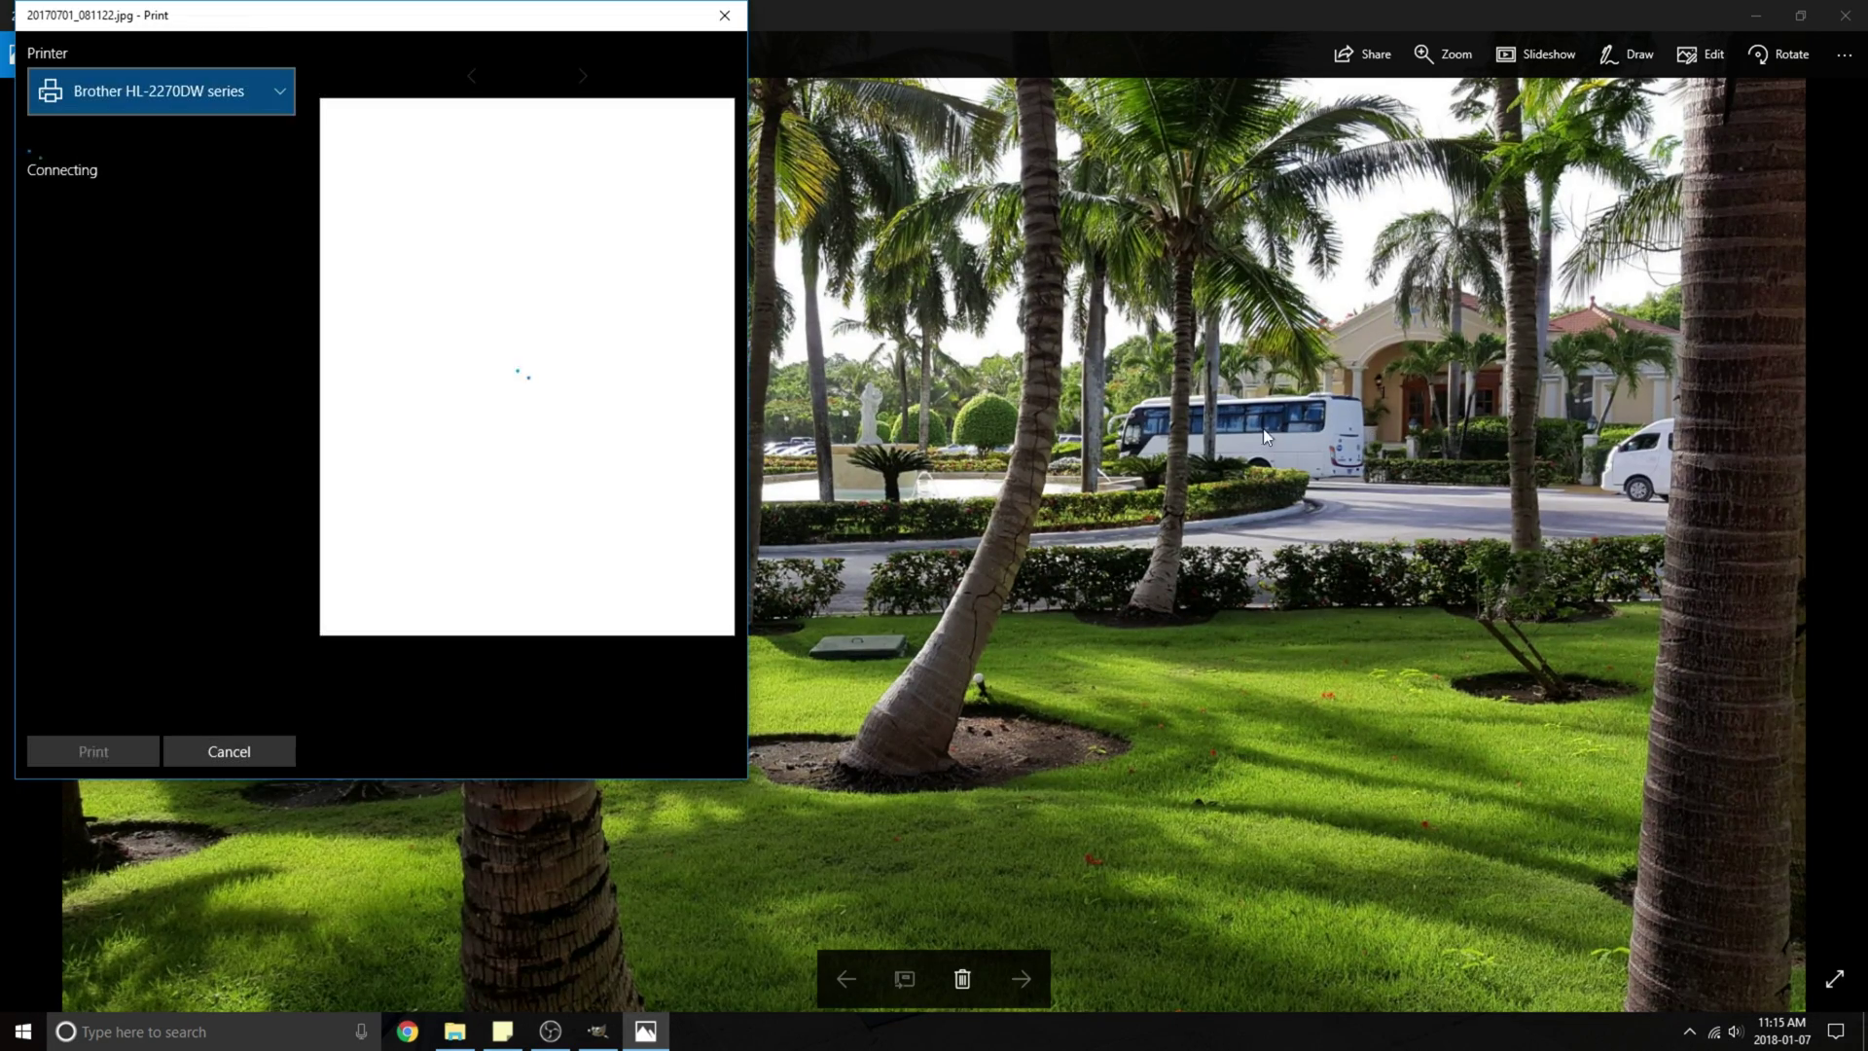
pyautogui.click(210, 111)
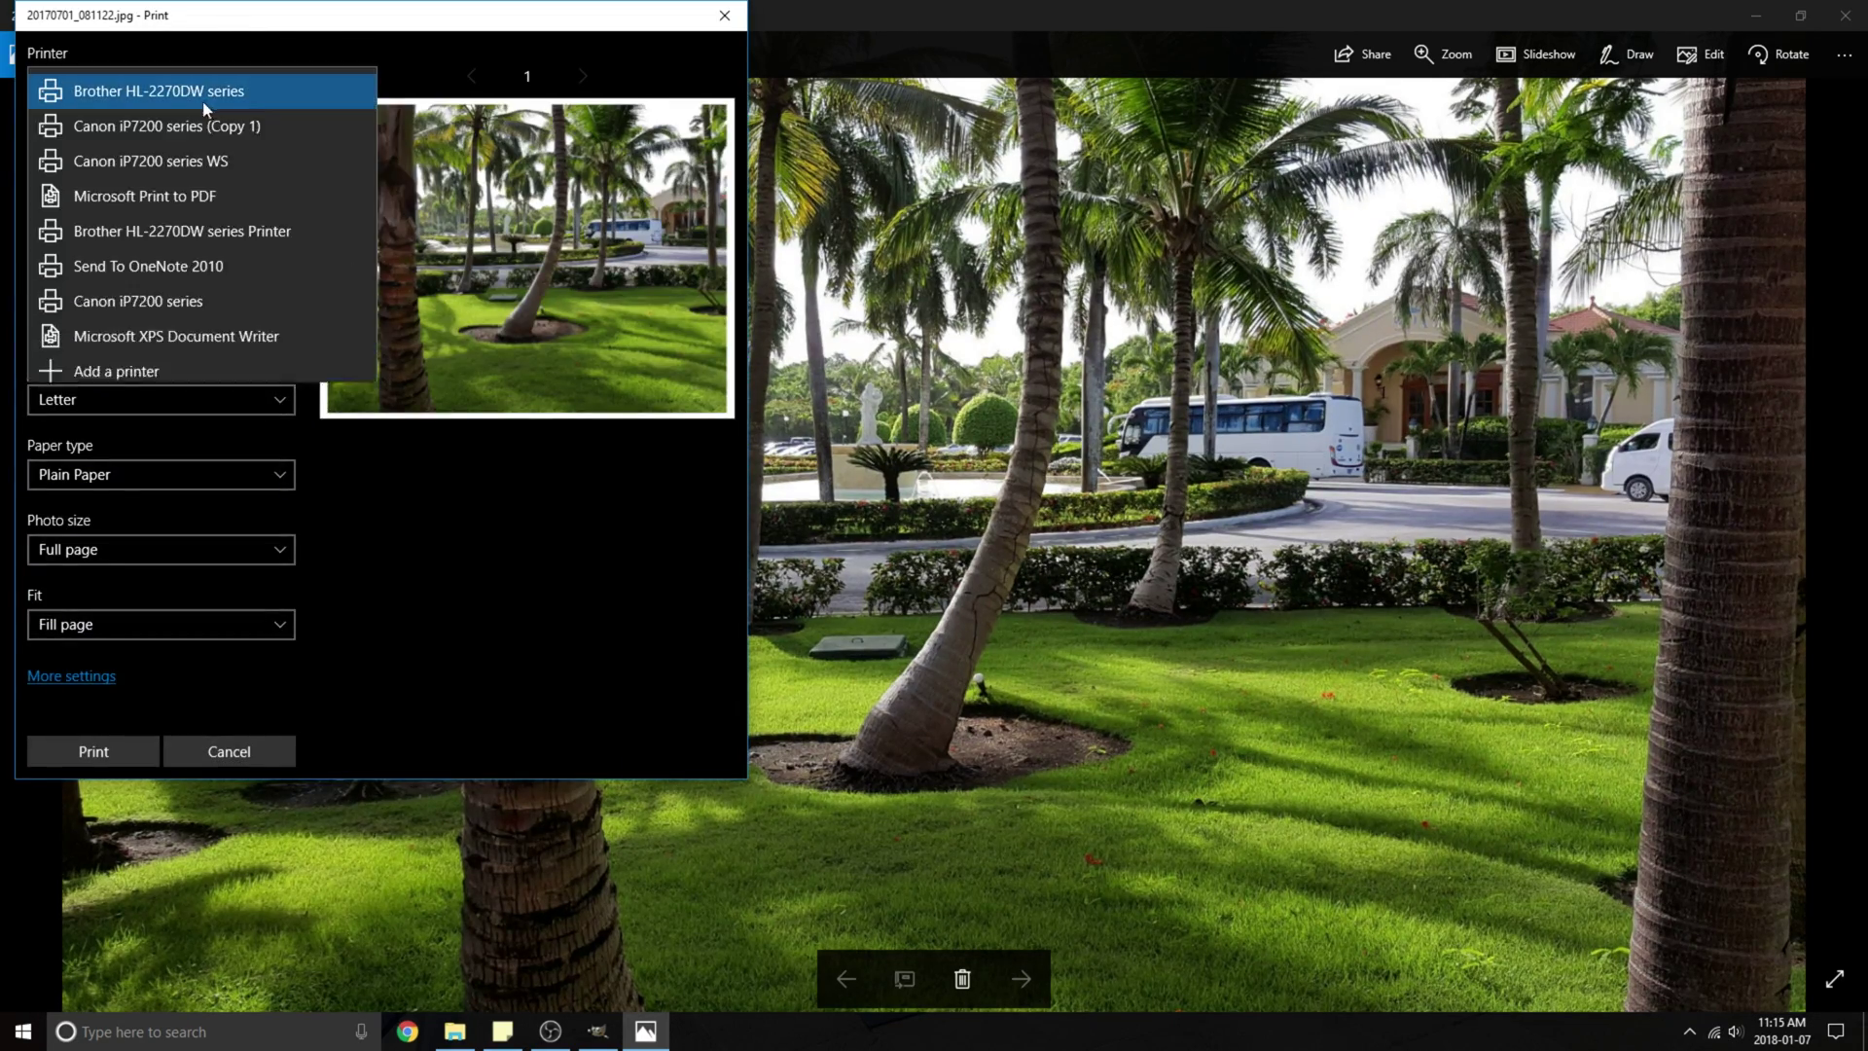
pyautogui.click(167, 154)
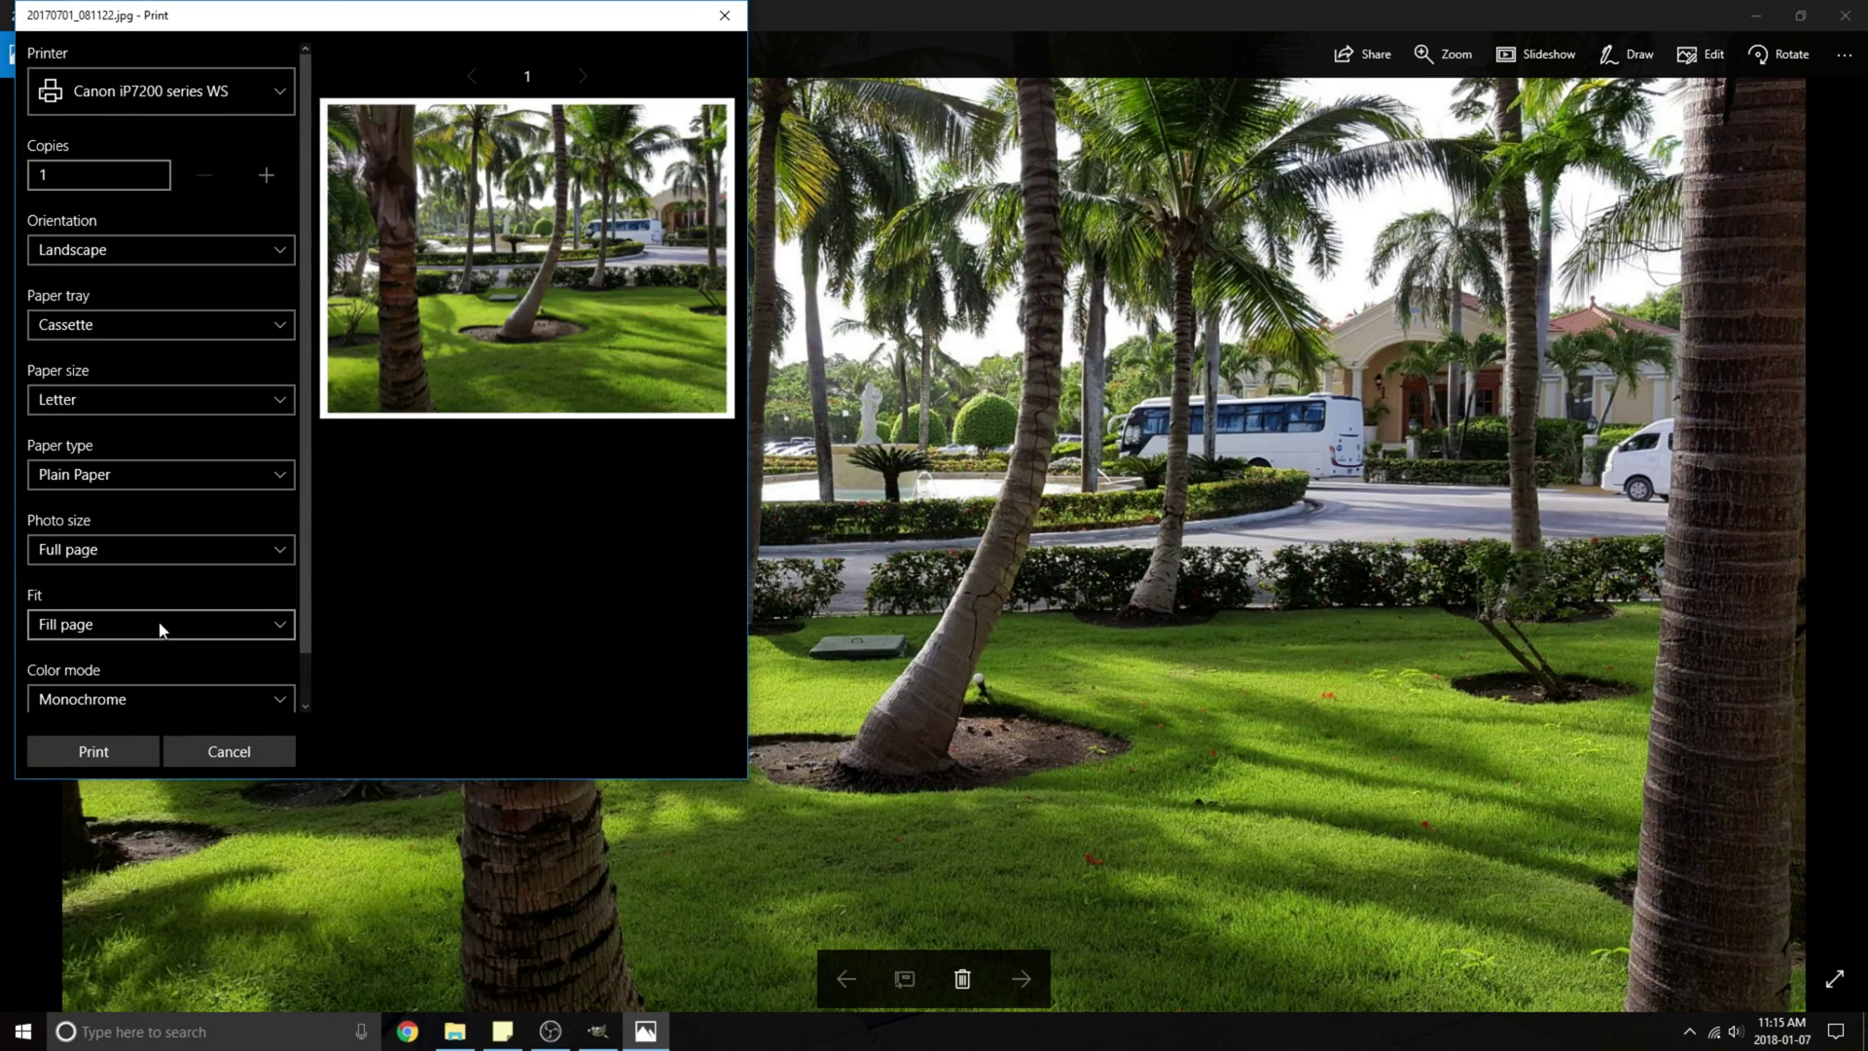
pyautogui.scroll(-1, 304, 679)
pyautogui.click(116, 699)
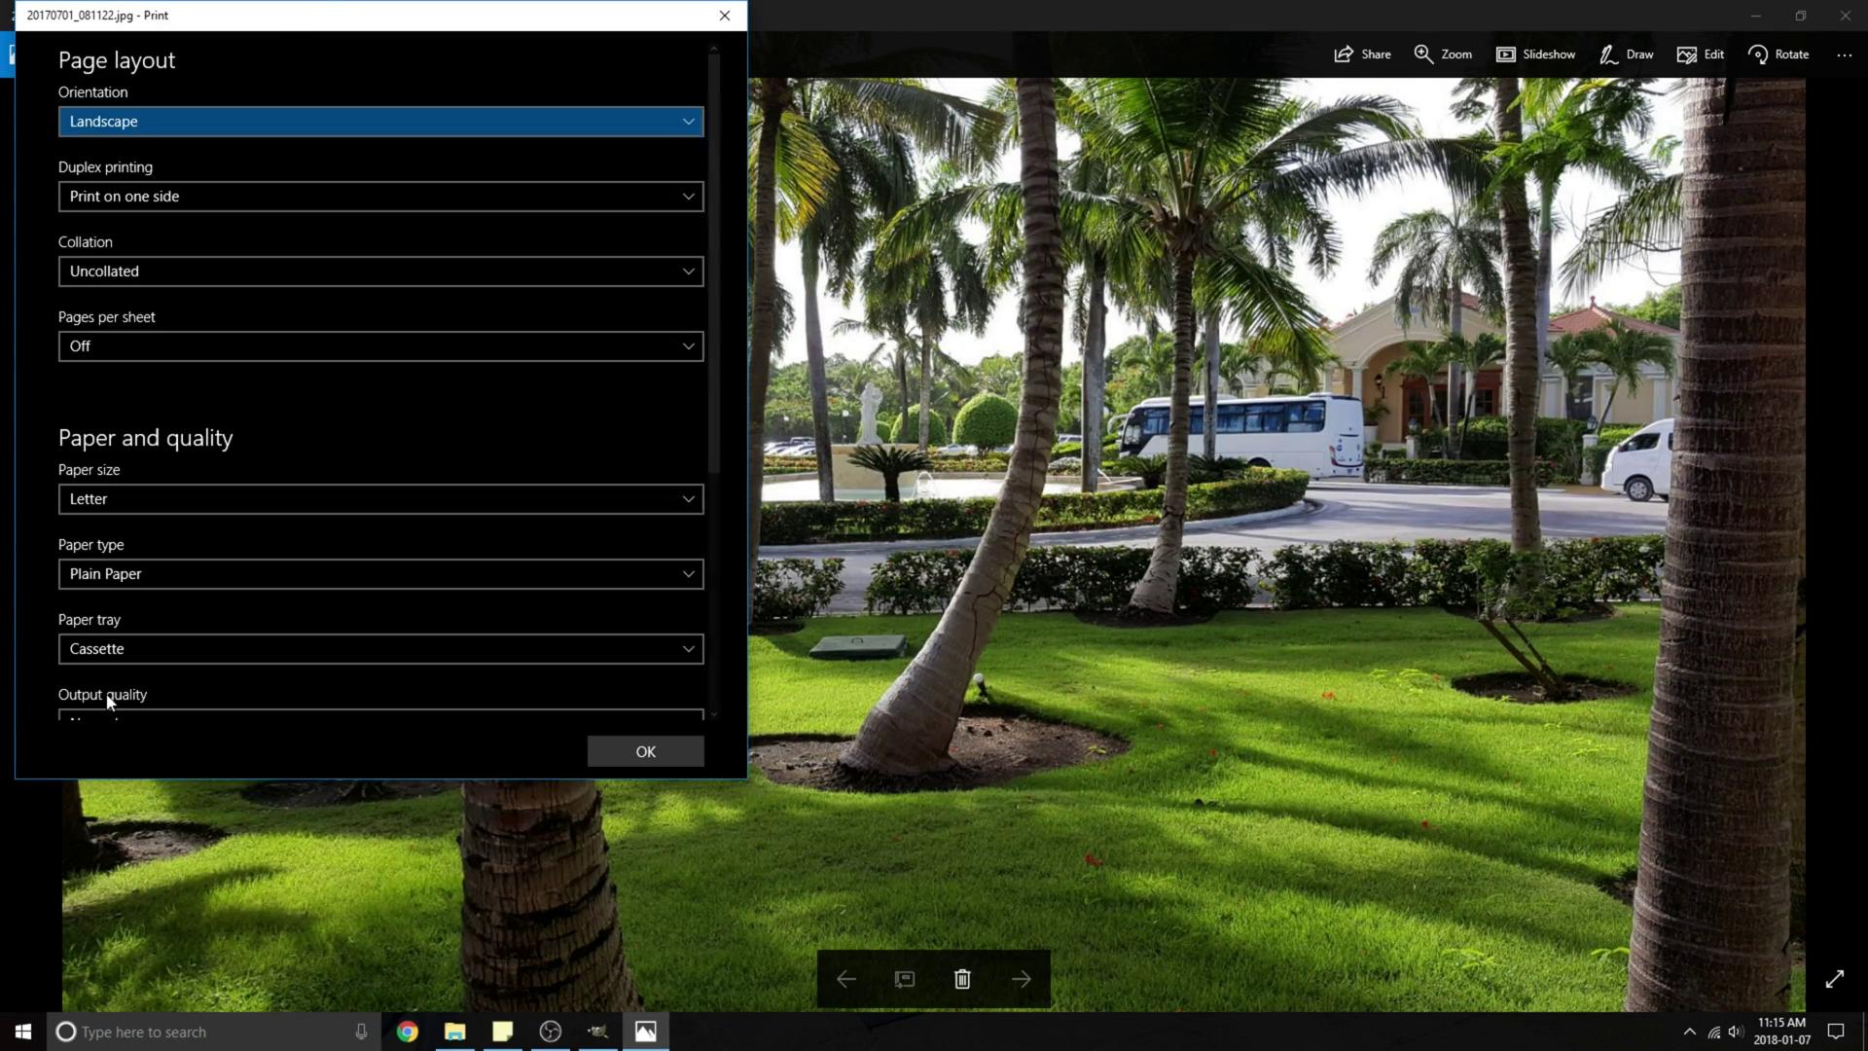
pyautogui.scroll(-2, 715, 394)
pyautogui.scroll(-3, 715, 395)
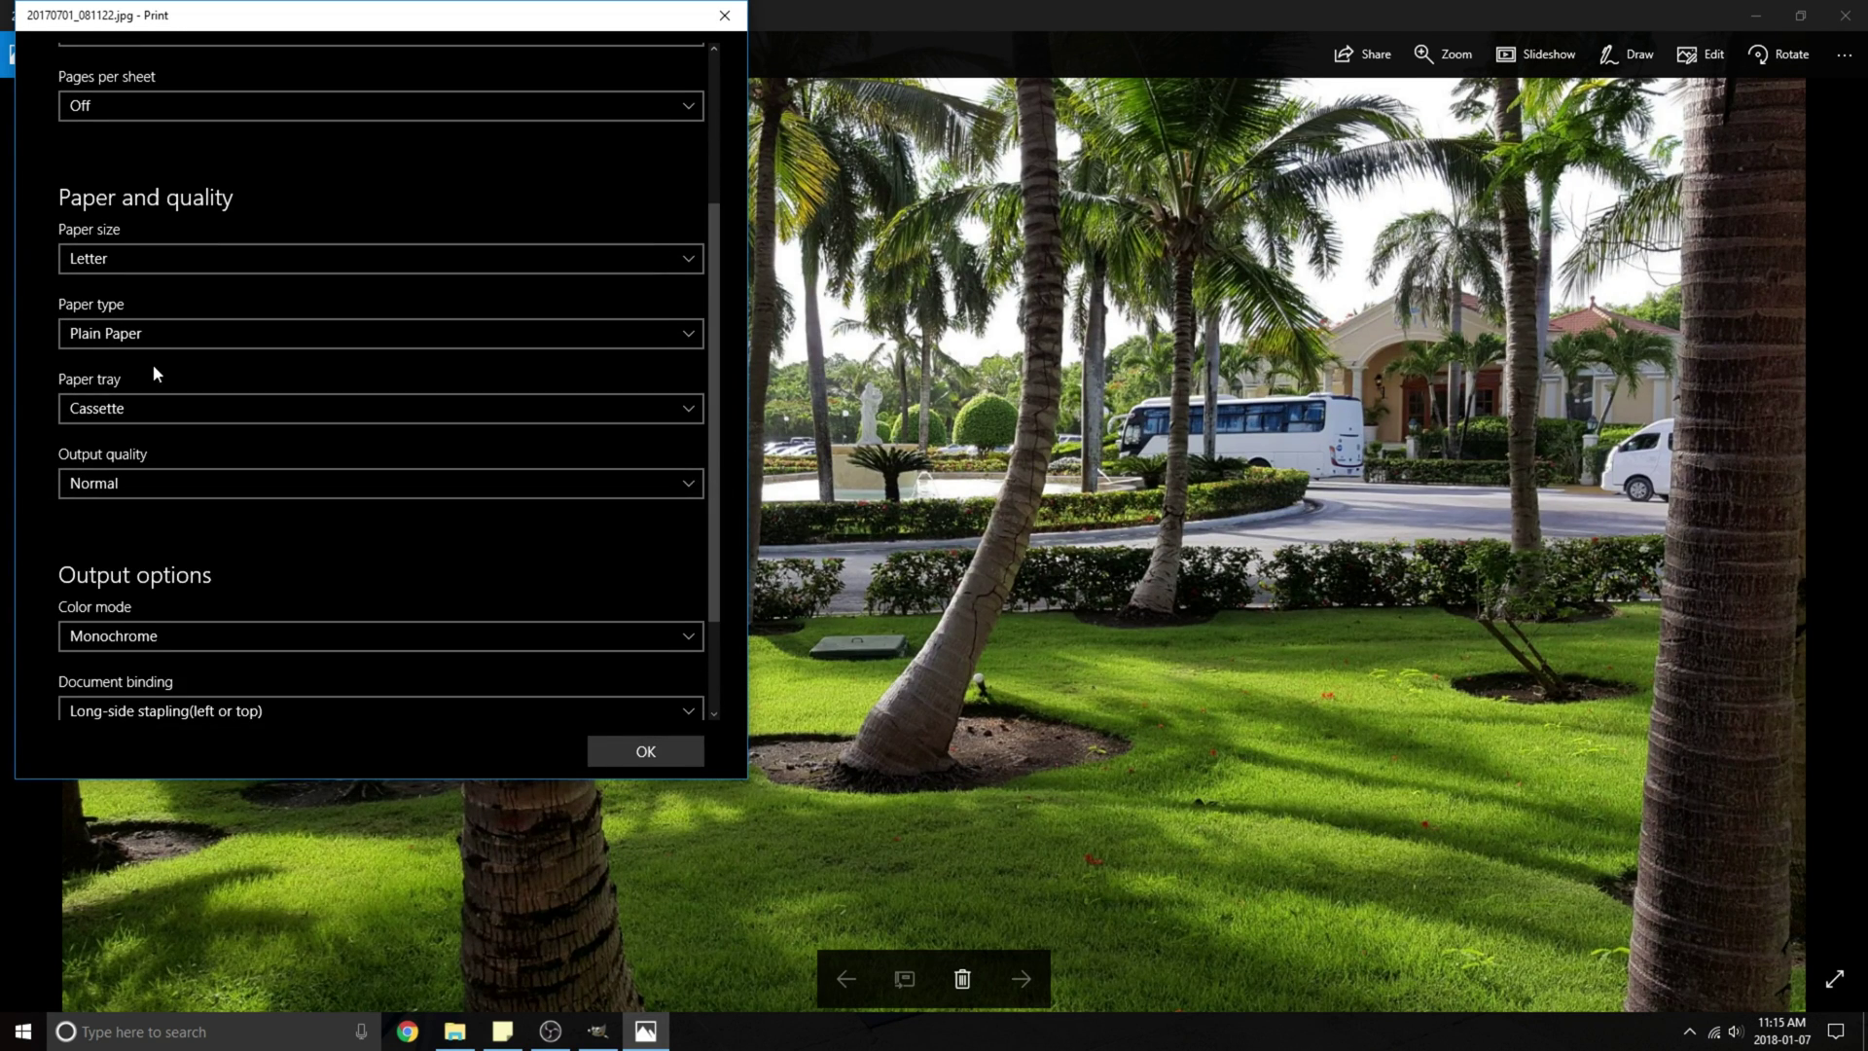
pyautogui.click(146, 333)
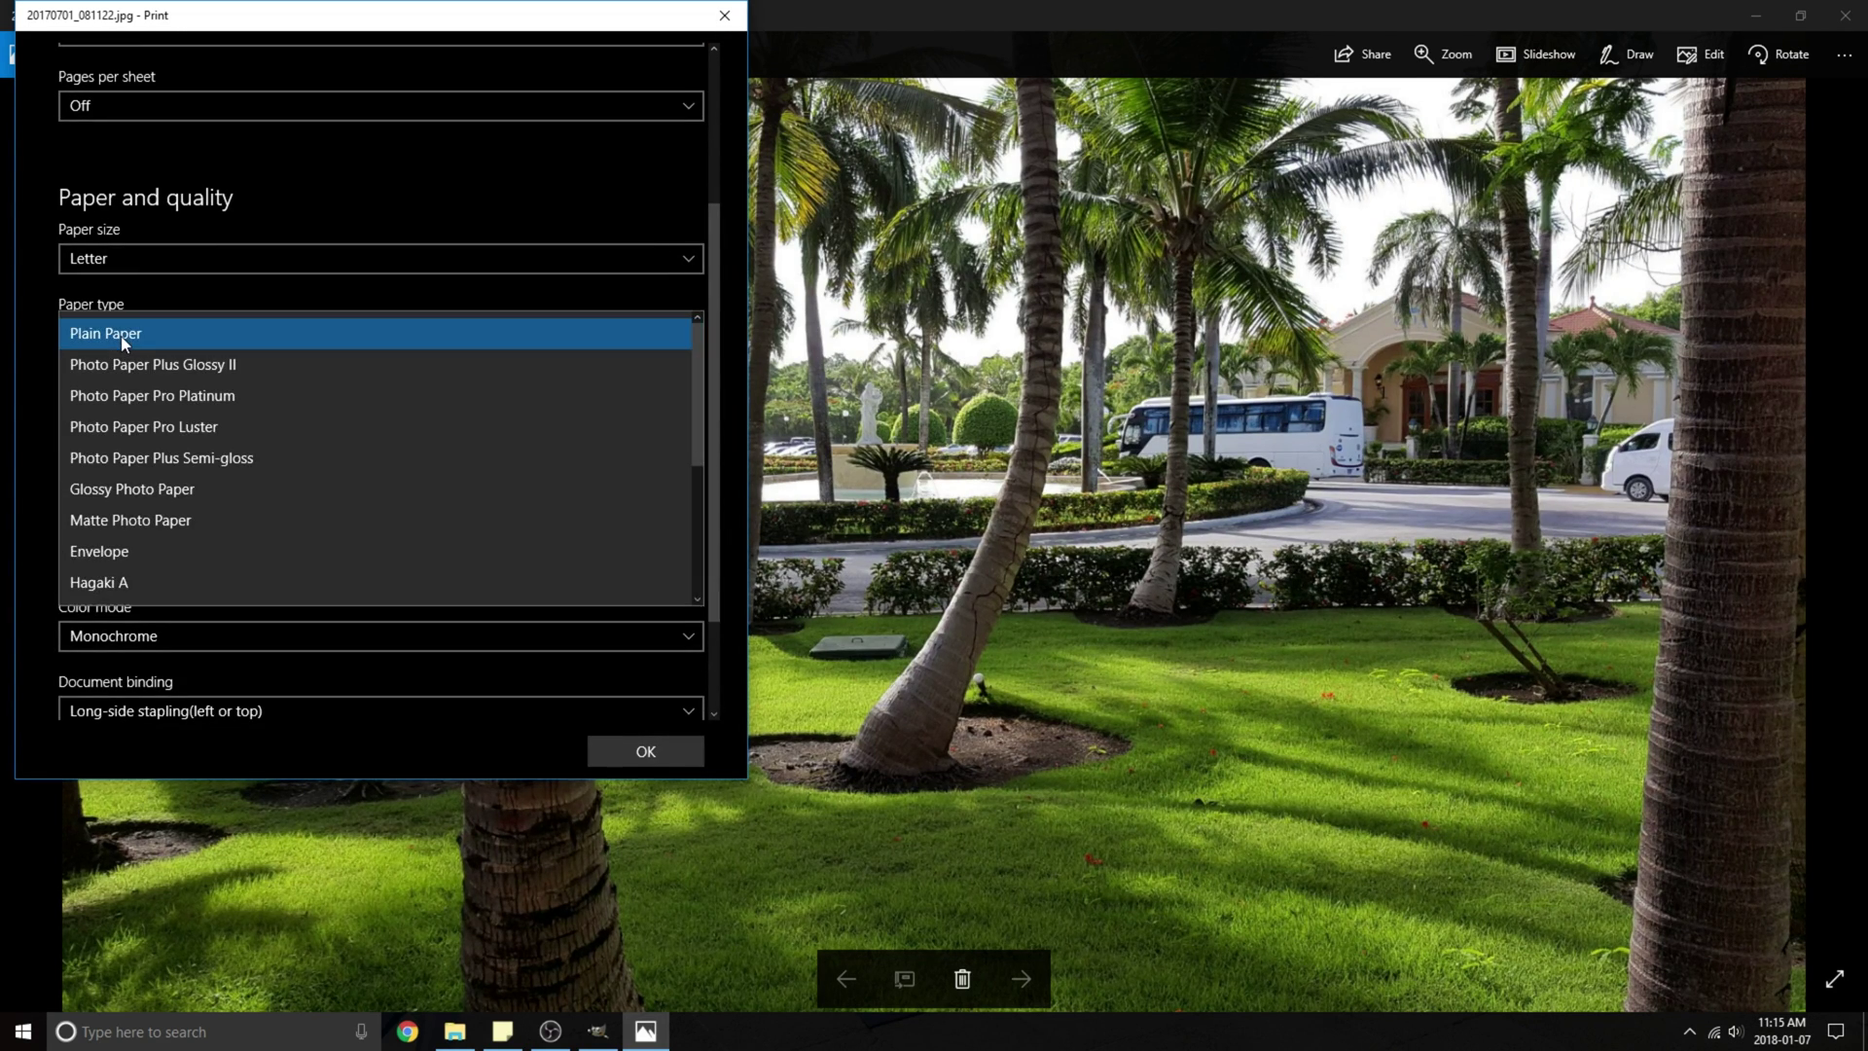
pyautogui.click(149, 488)
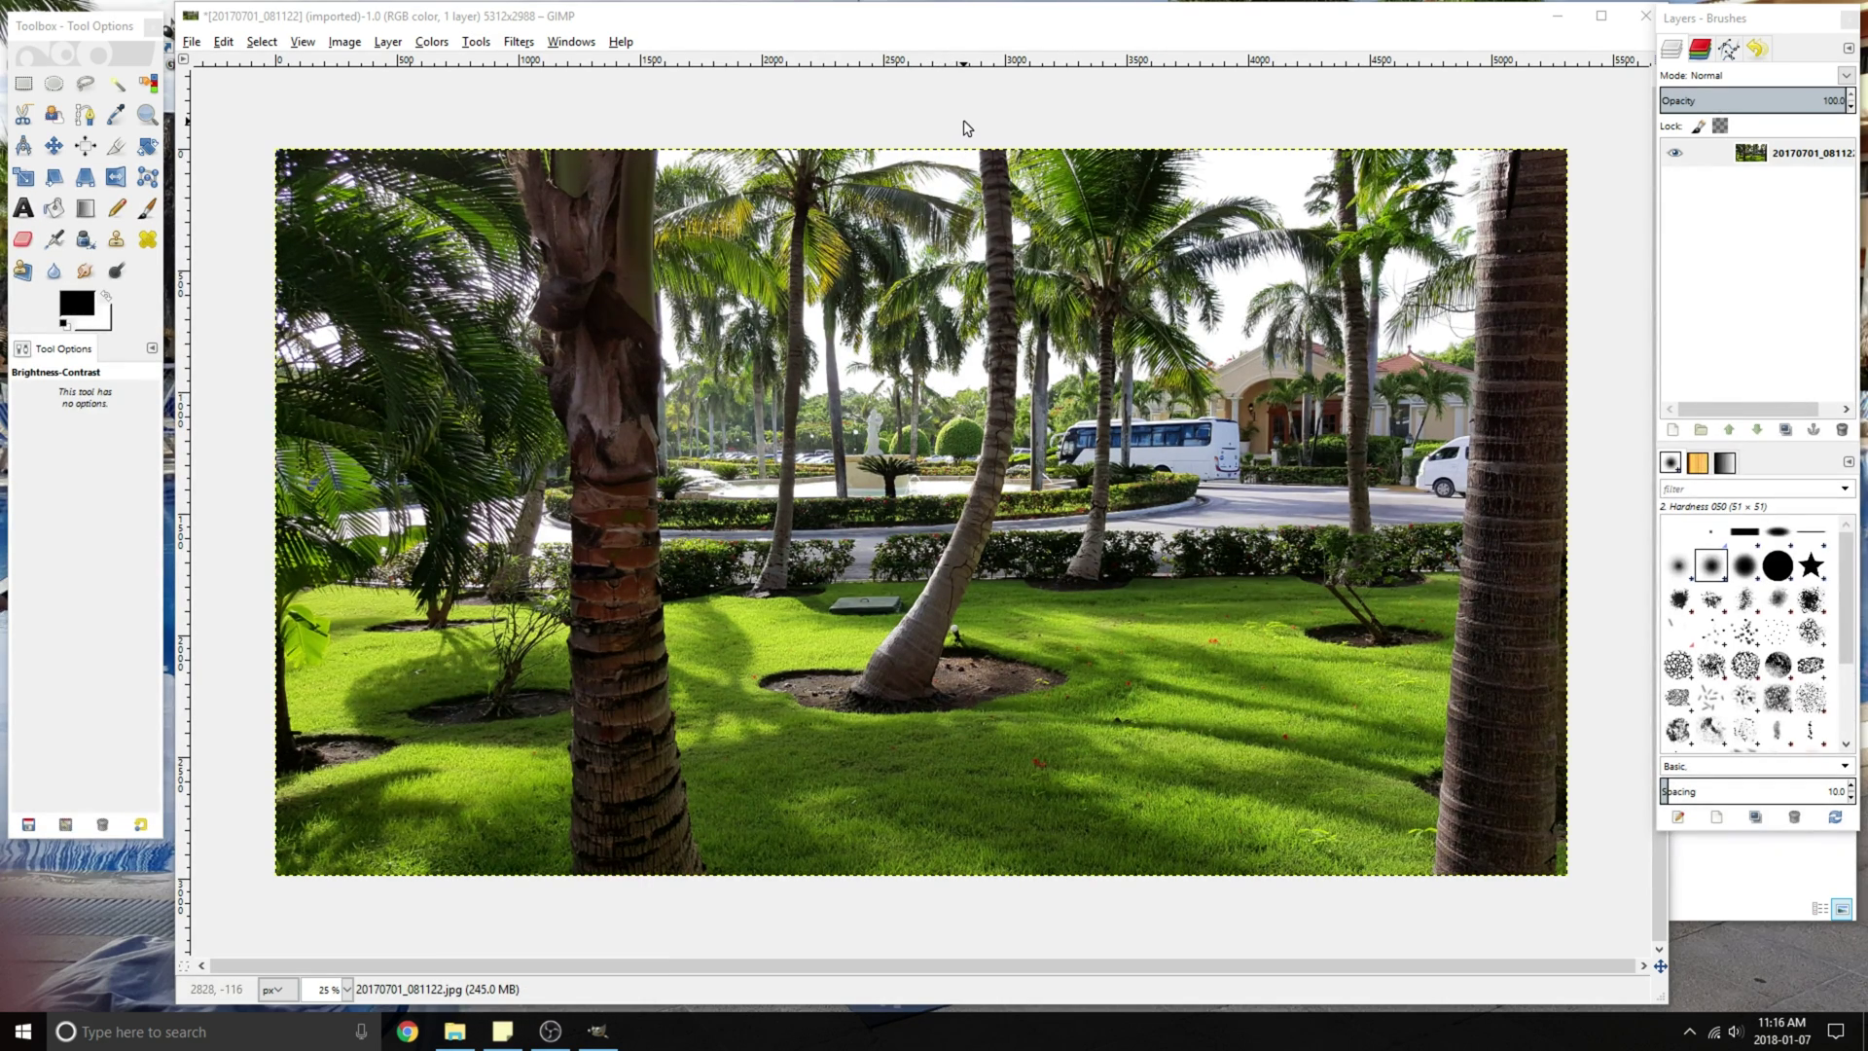
# Start Export As and choose JPEG image as the file type
pyautogui.click(192, 42)
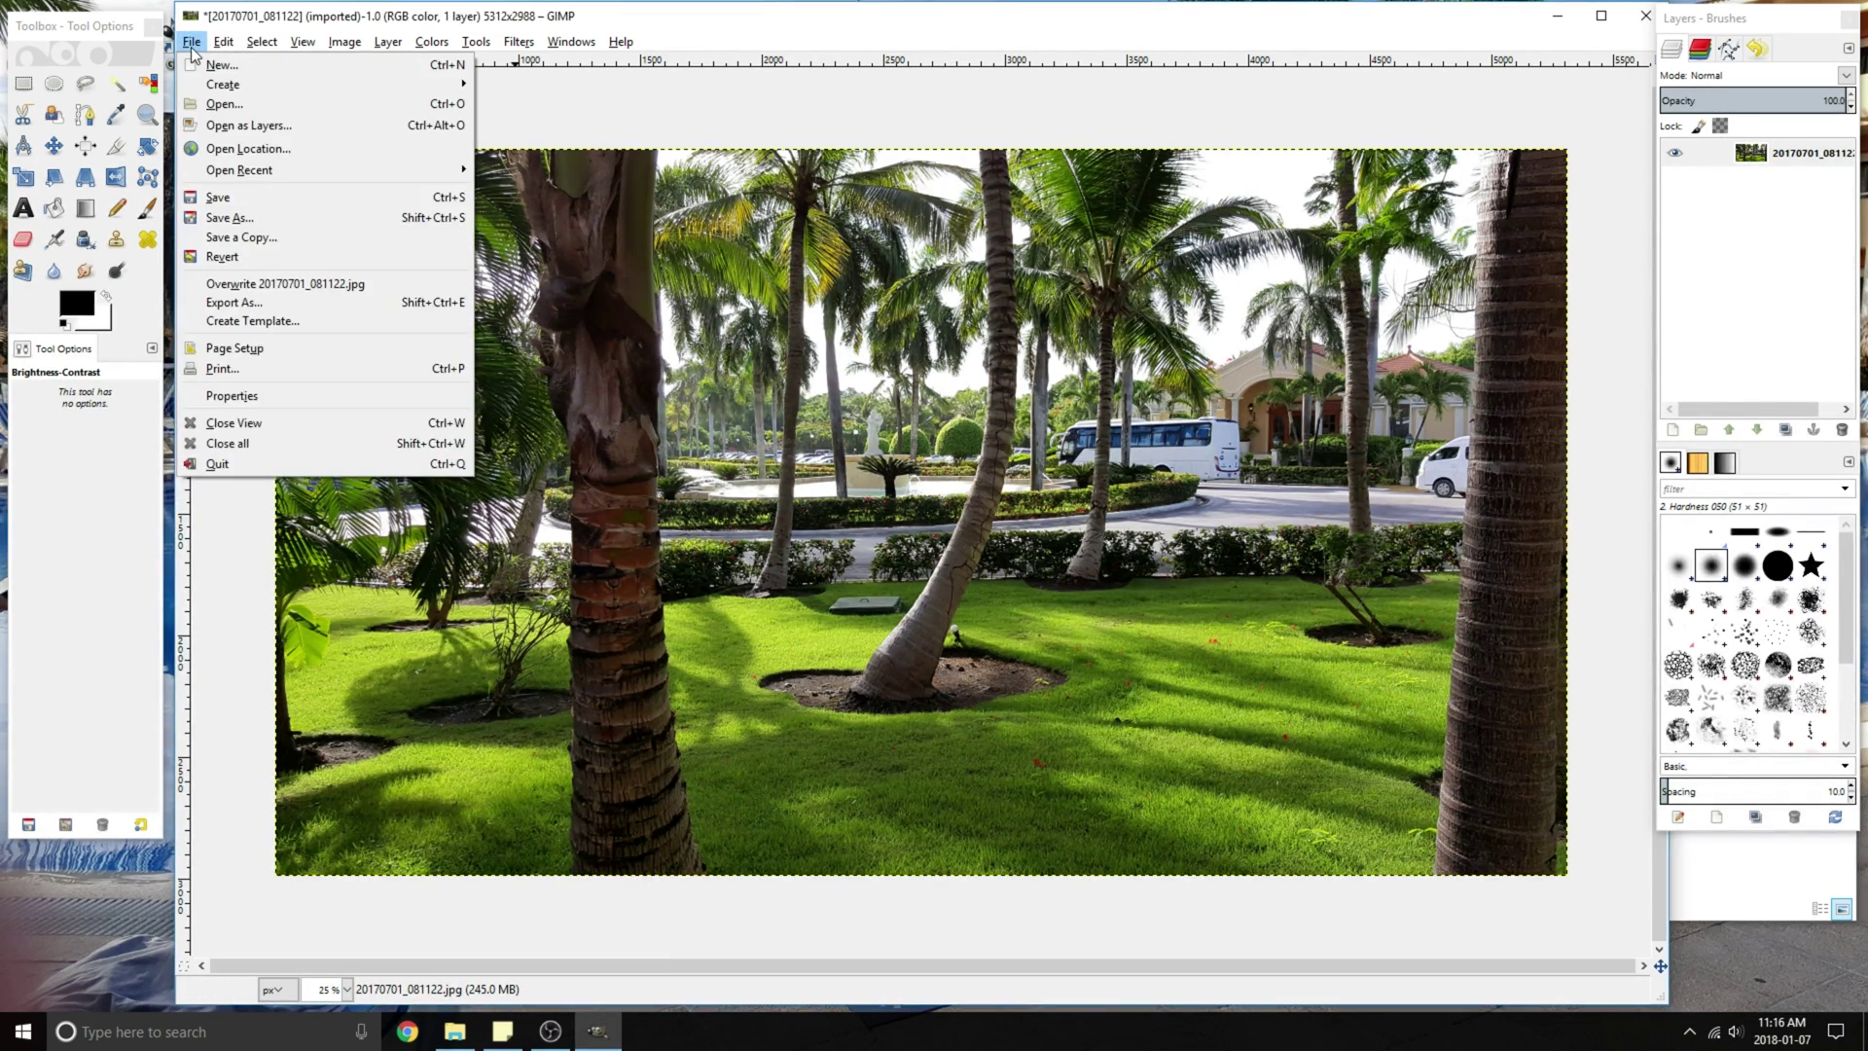
pyautogui.click(233, 303)
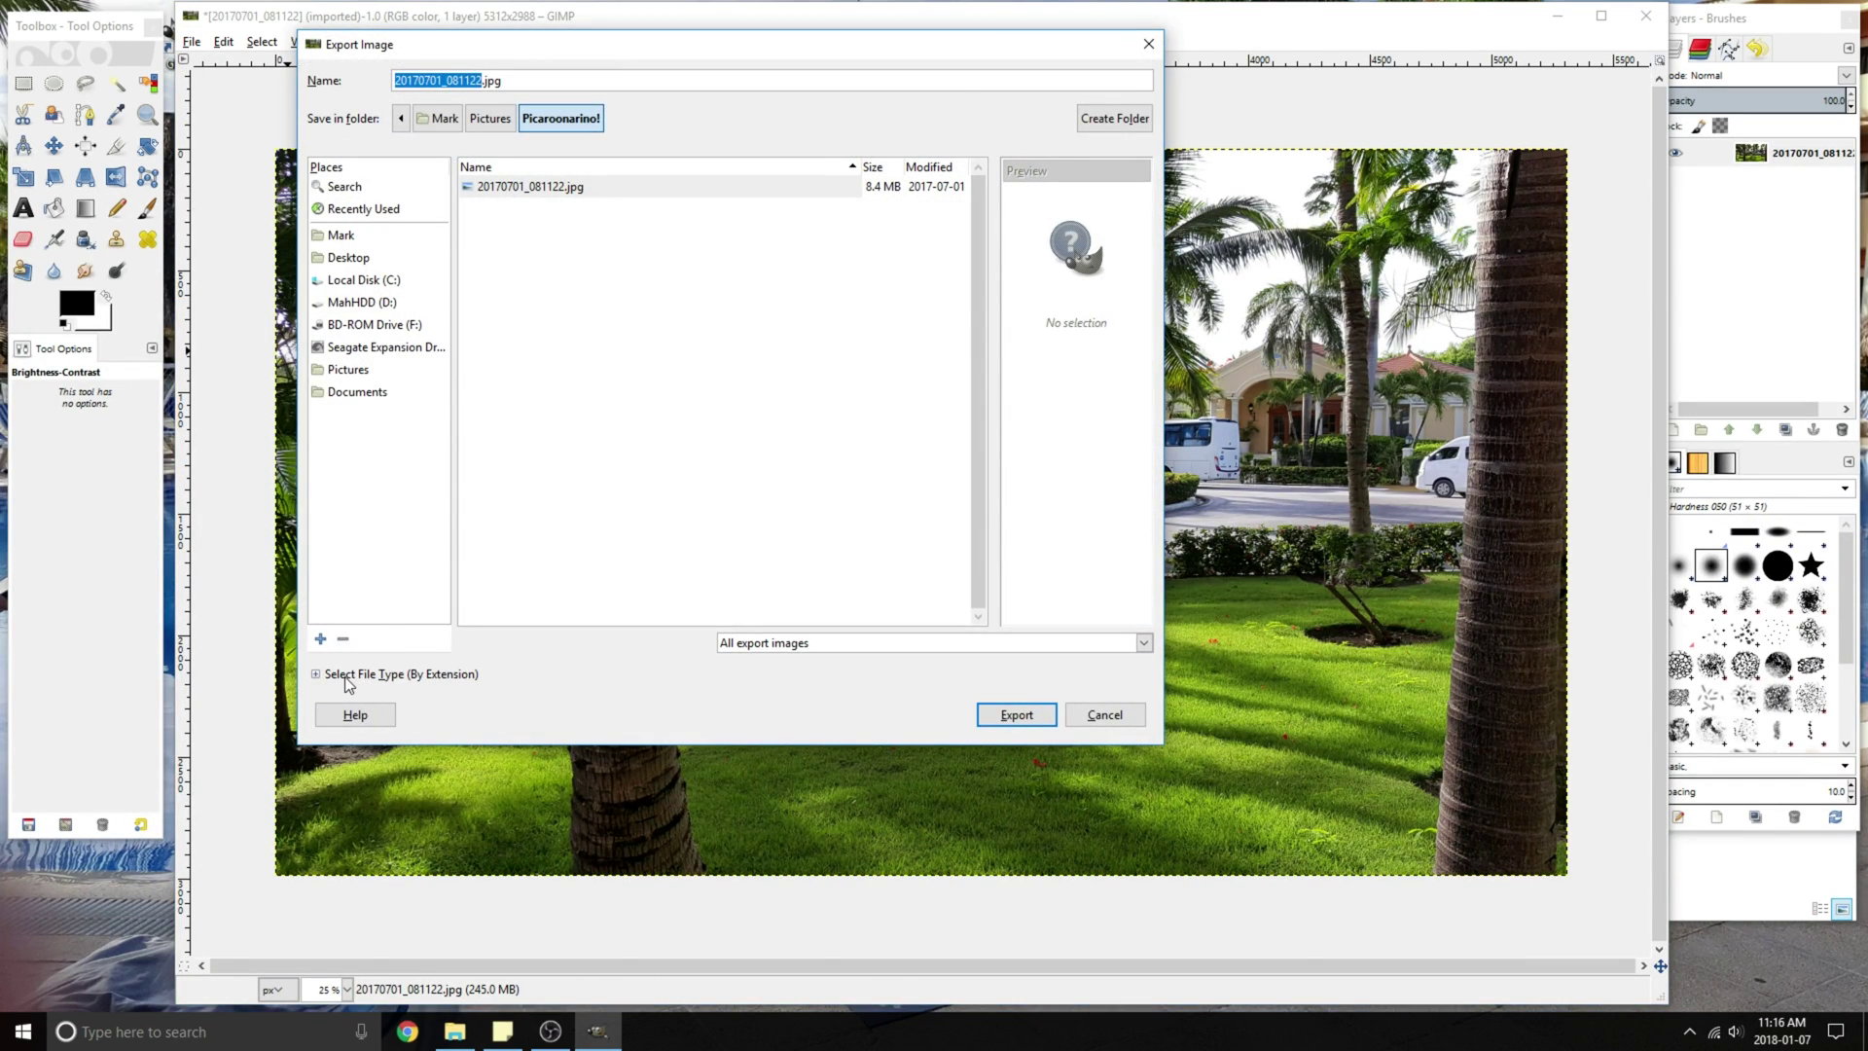
pyautogui.click(345, 674)
pyautogui.click(438, 596)
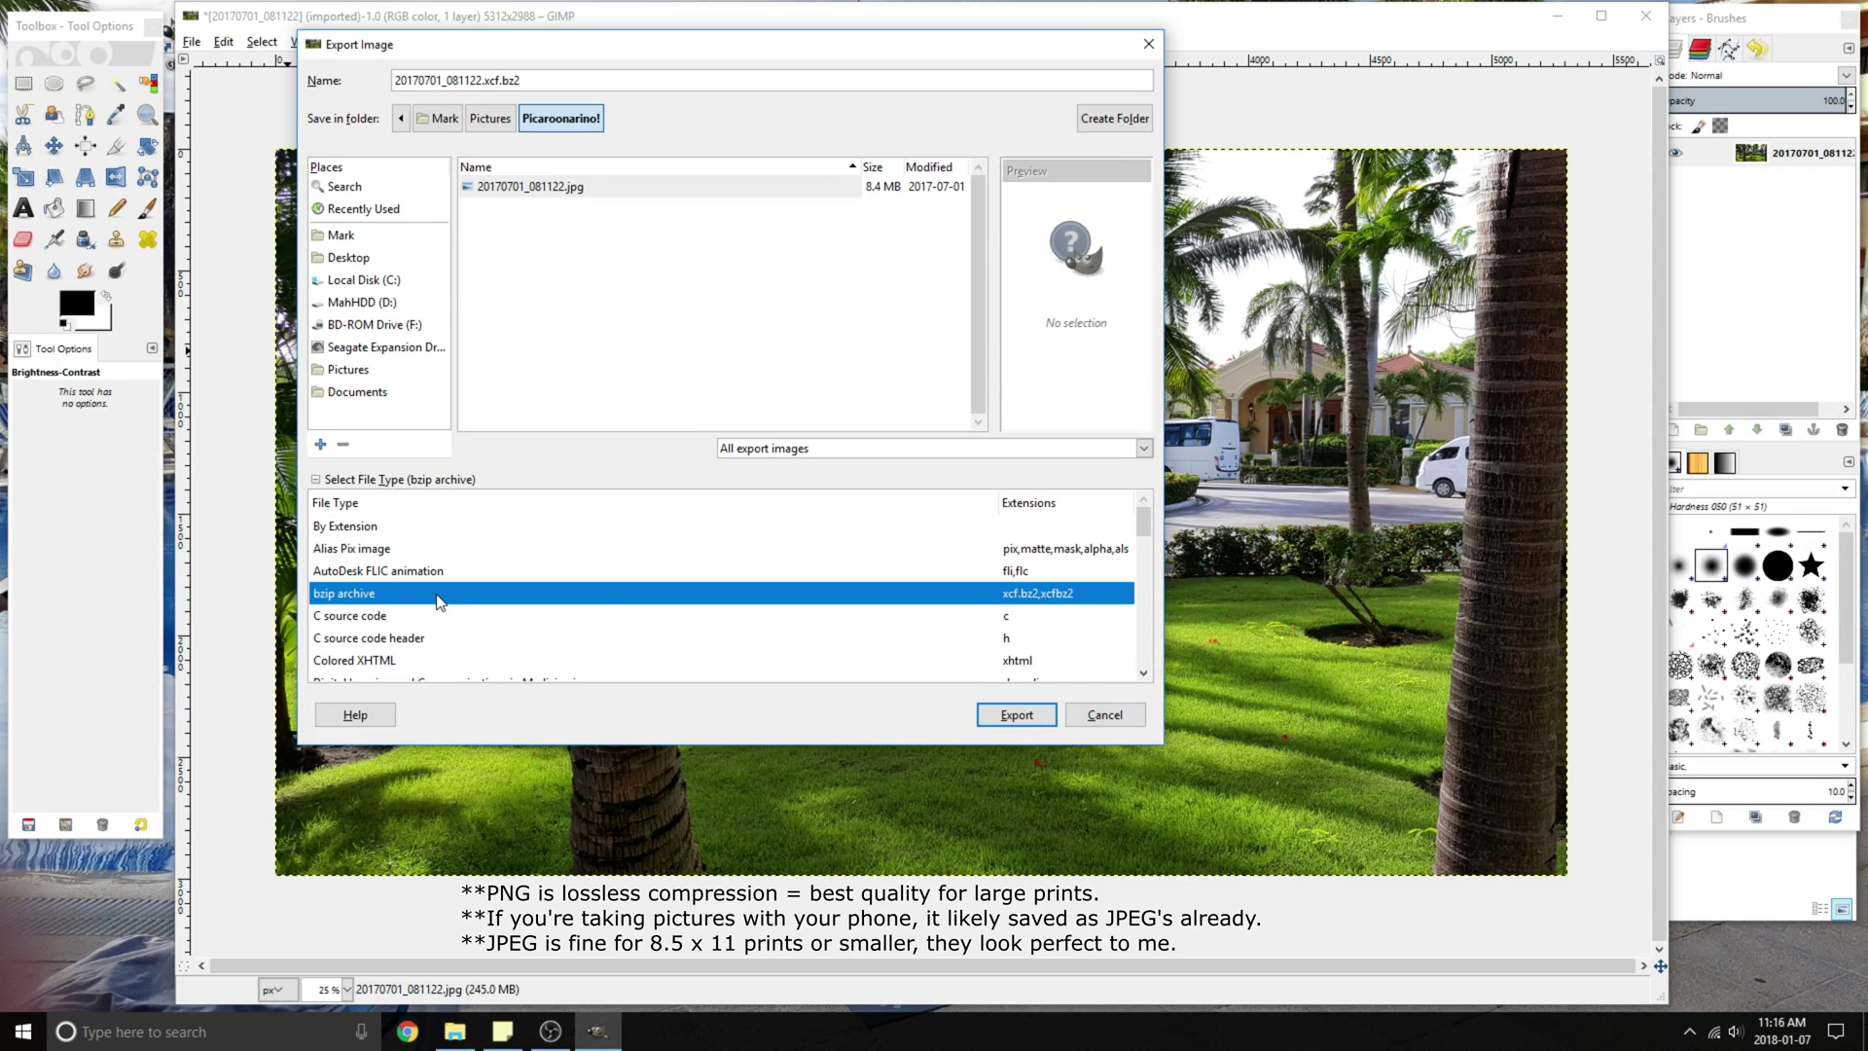
pyautogui.write('j')
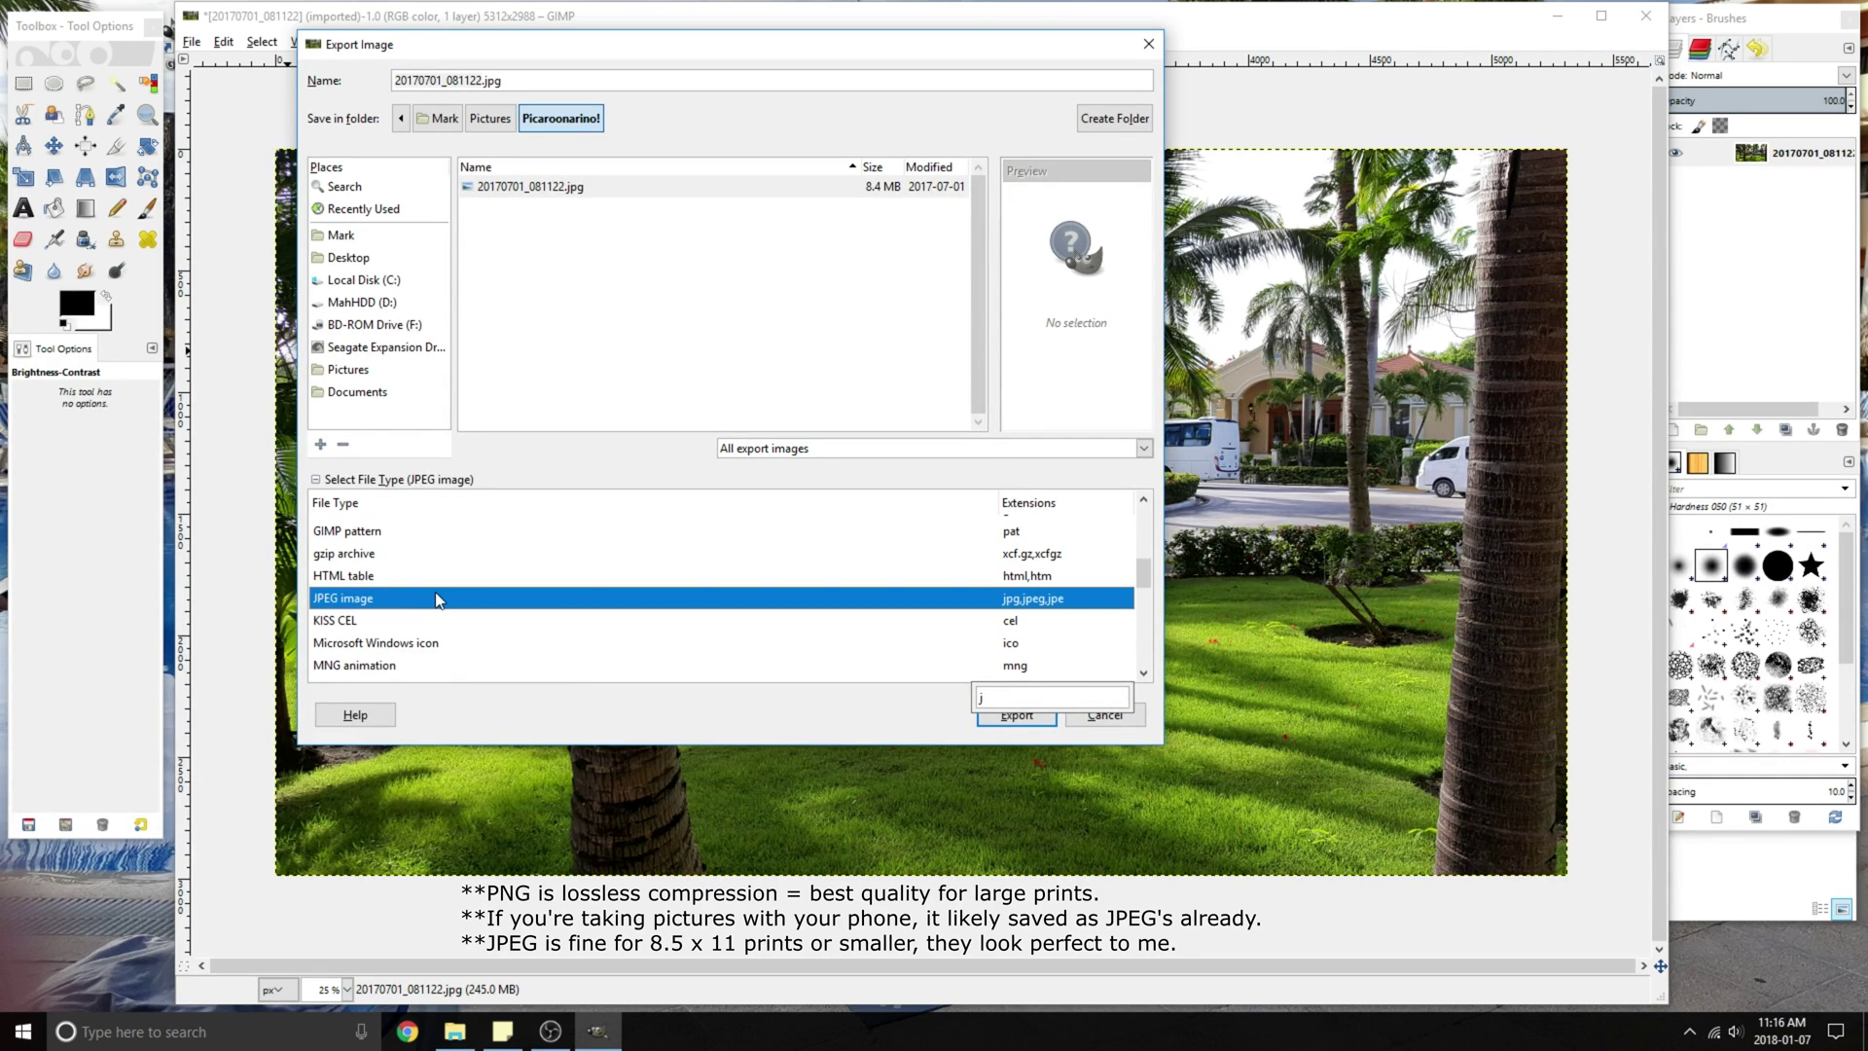
# Rename the export to 20170701_08dddddd1122.jpg and export it
pyautogui.click(447, 81)
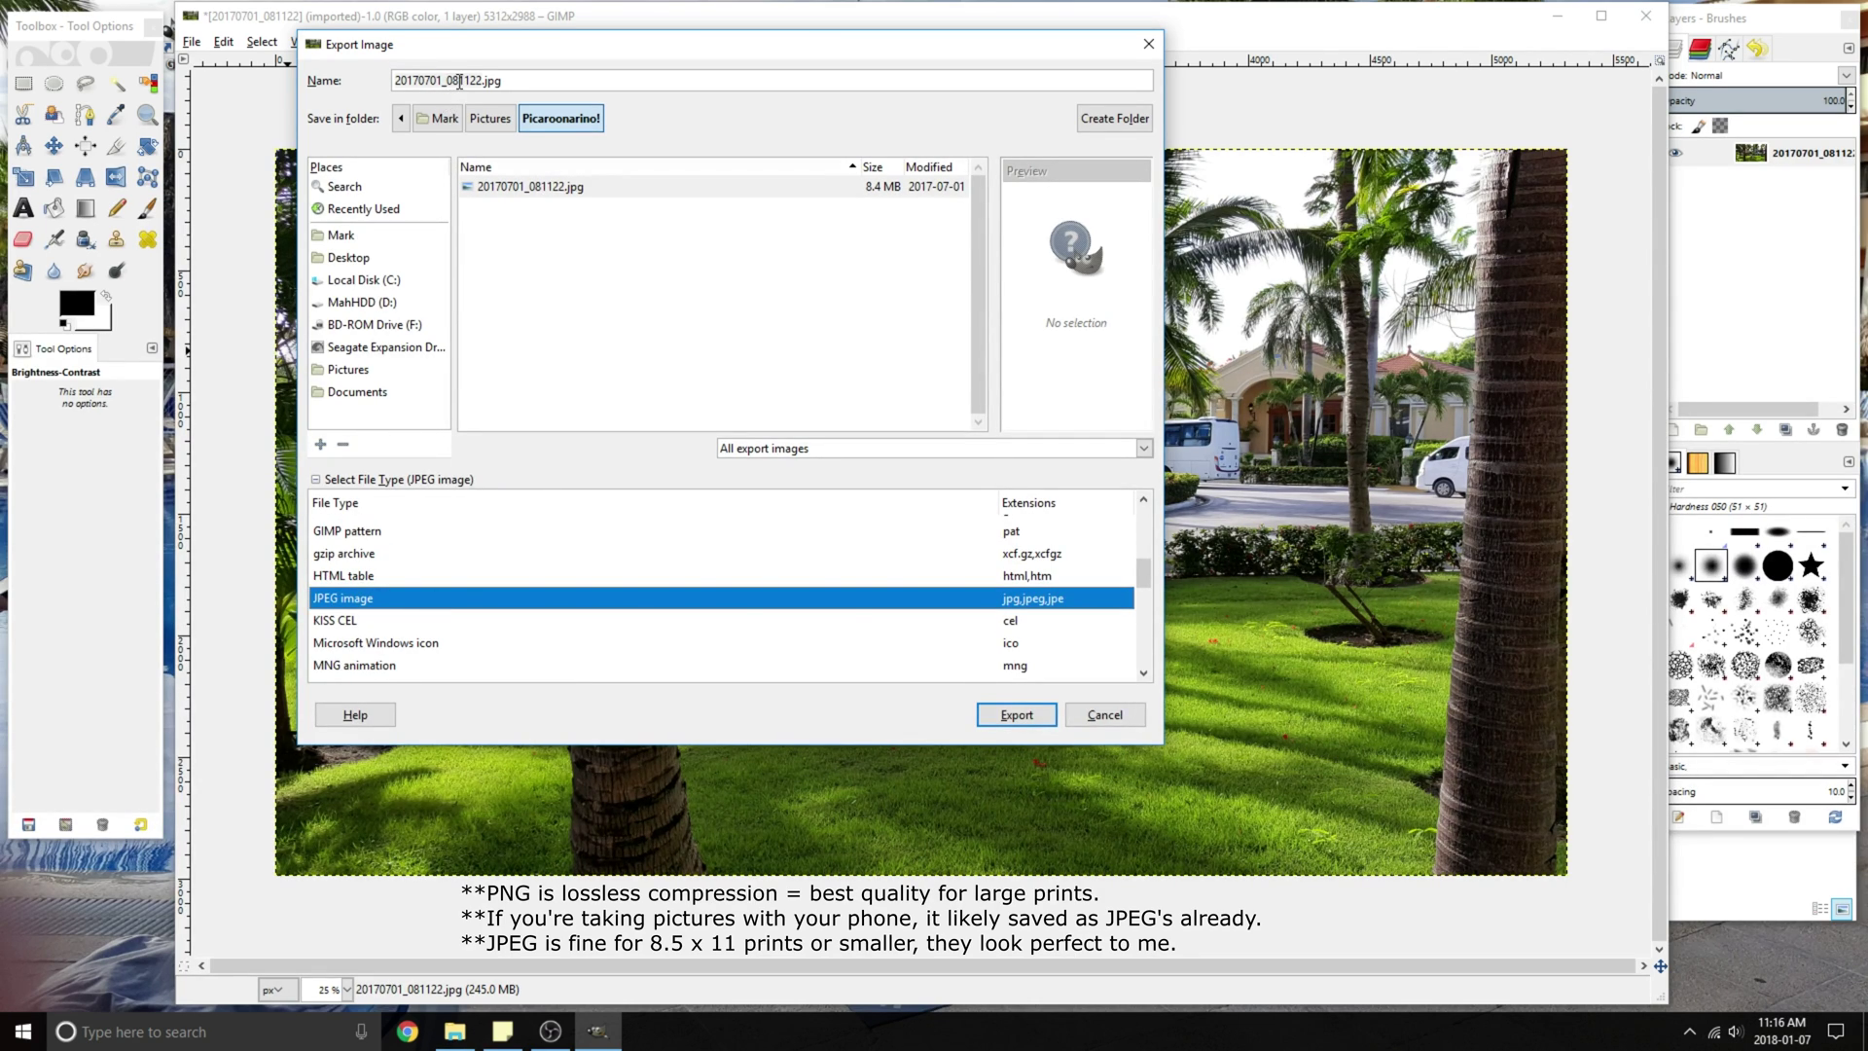
pyautogui.click(460, 82)
pyautogui.write('dddddd')
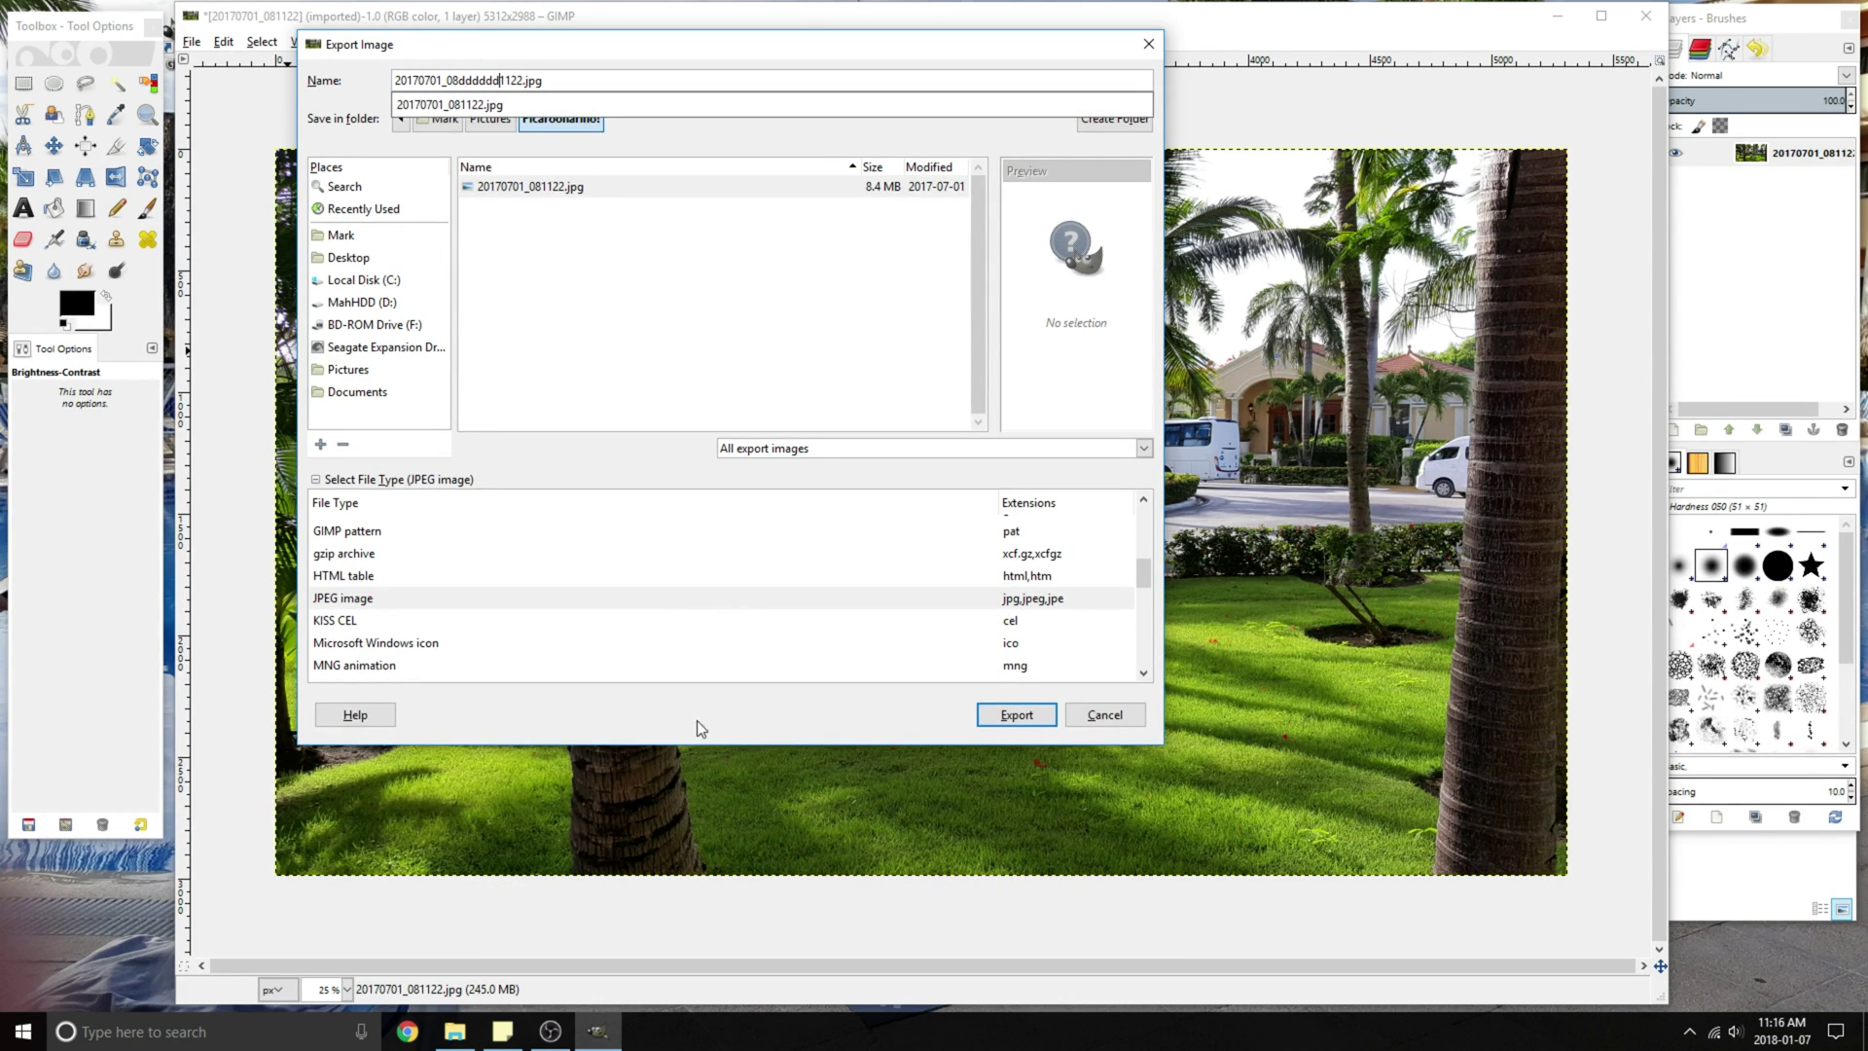
pyautogui.click(1016, 711)
pyautogui.click(1010, 714)
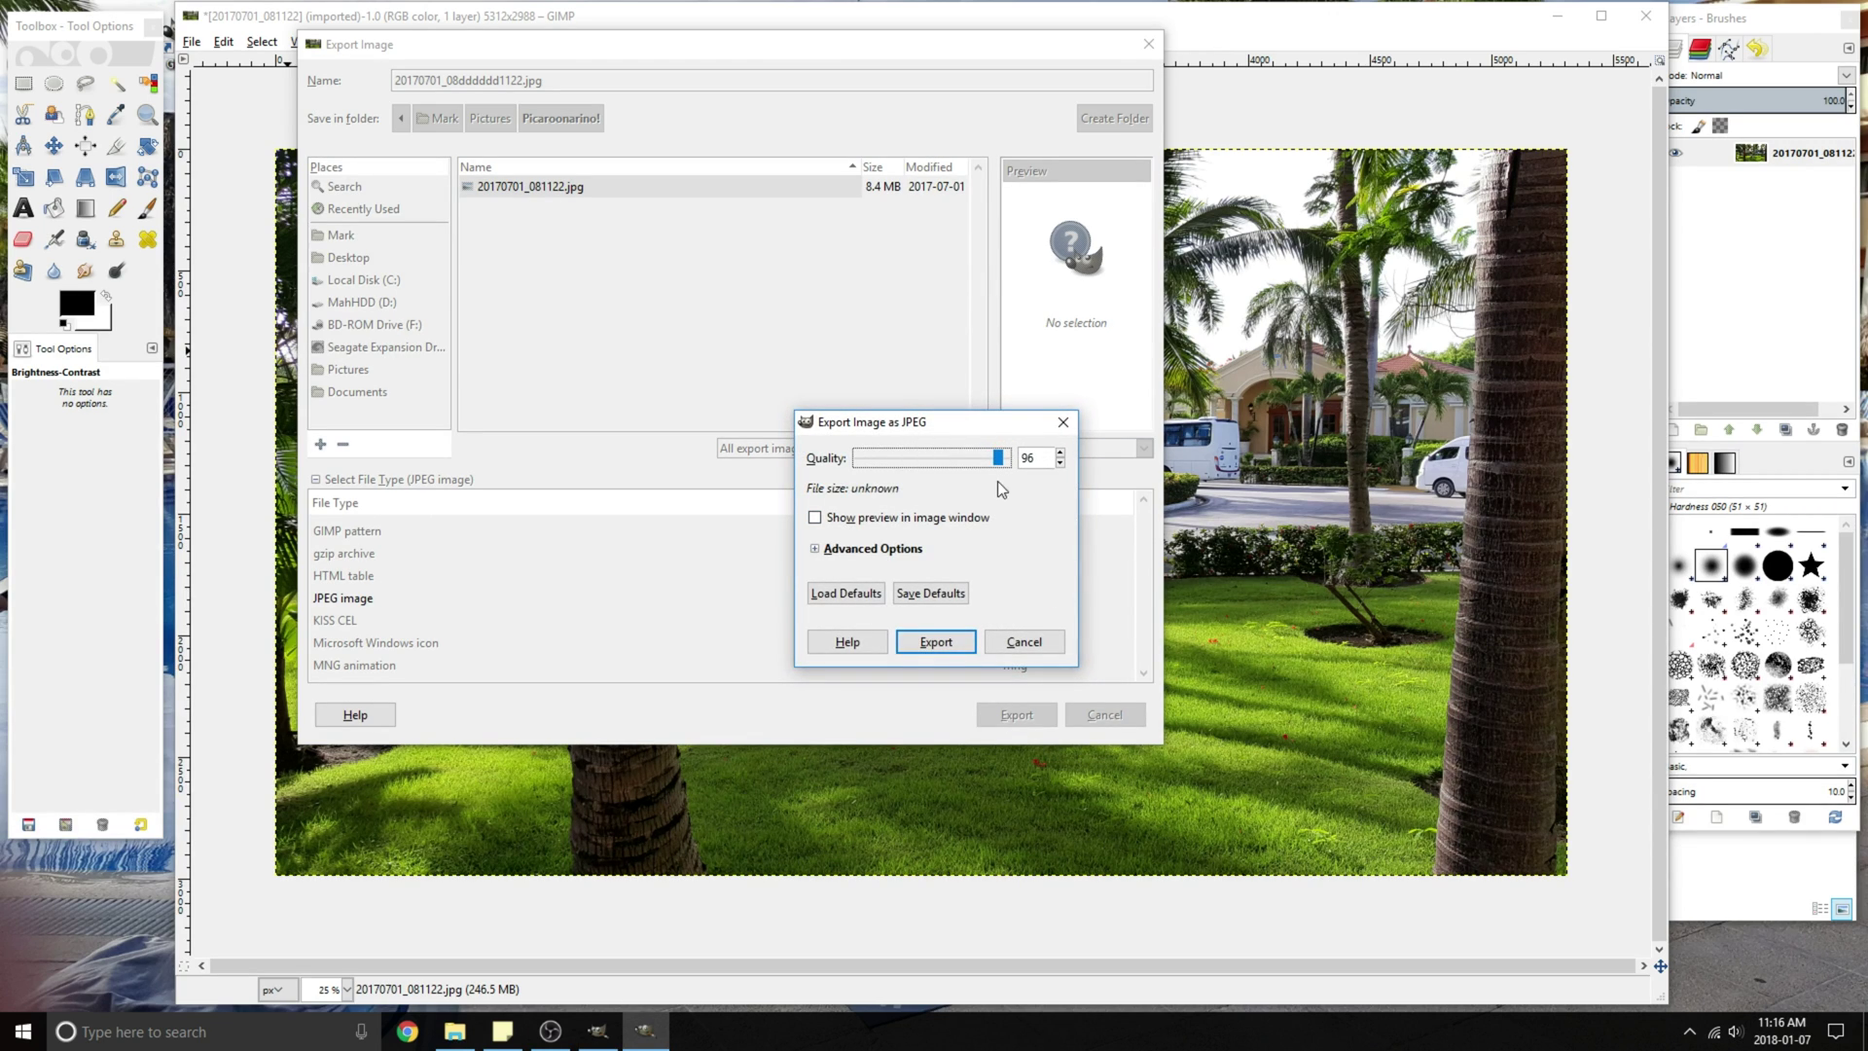
# Export the JPEG at quality 100 with 4:4:4 subsampling, then view it in the Picaroonarino! folder
pyautogui.click(873, 551)
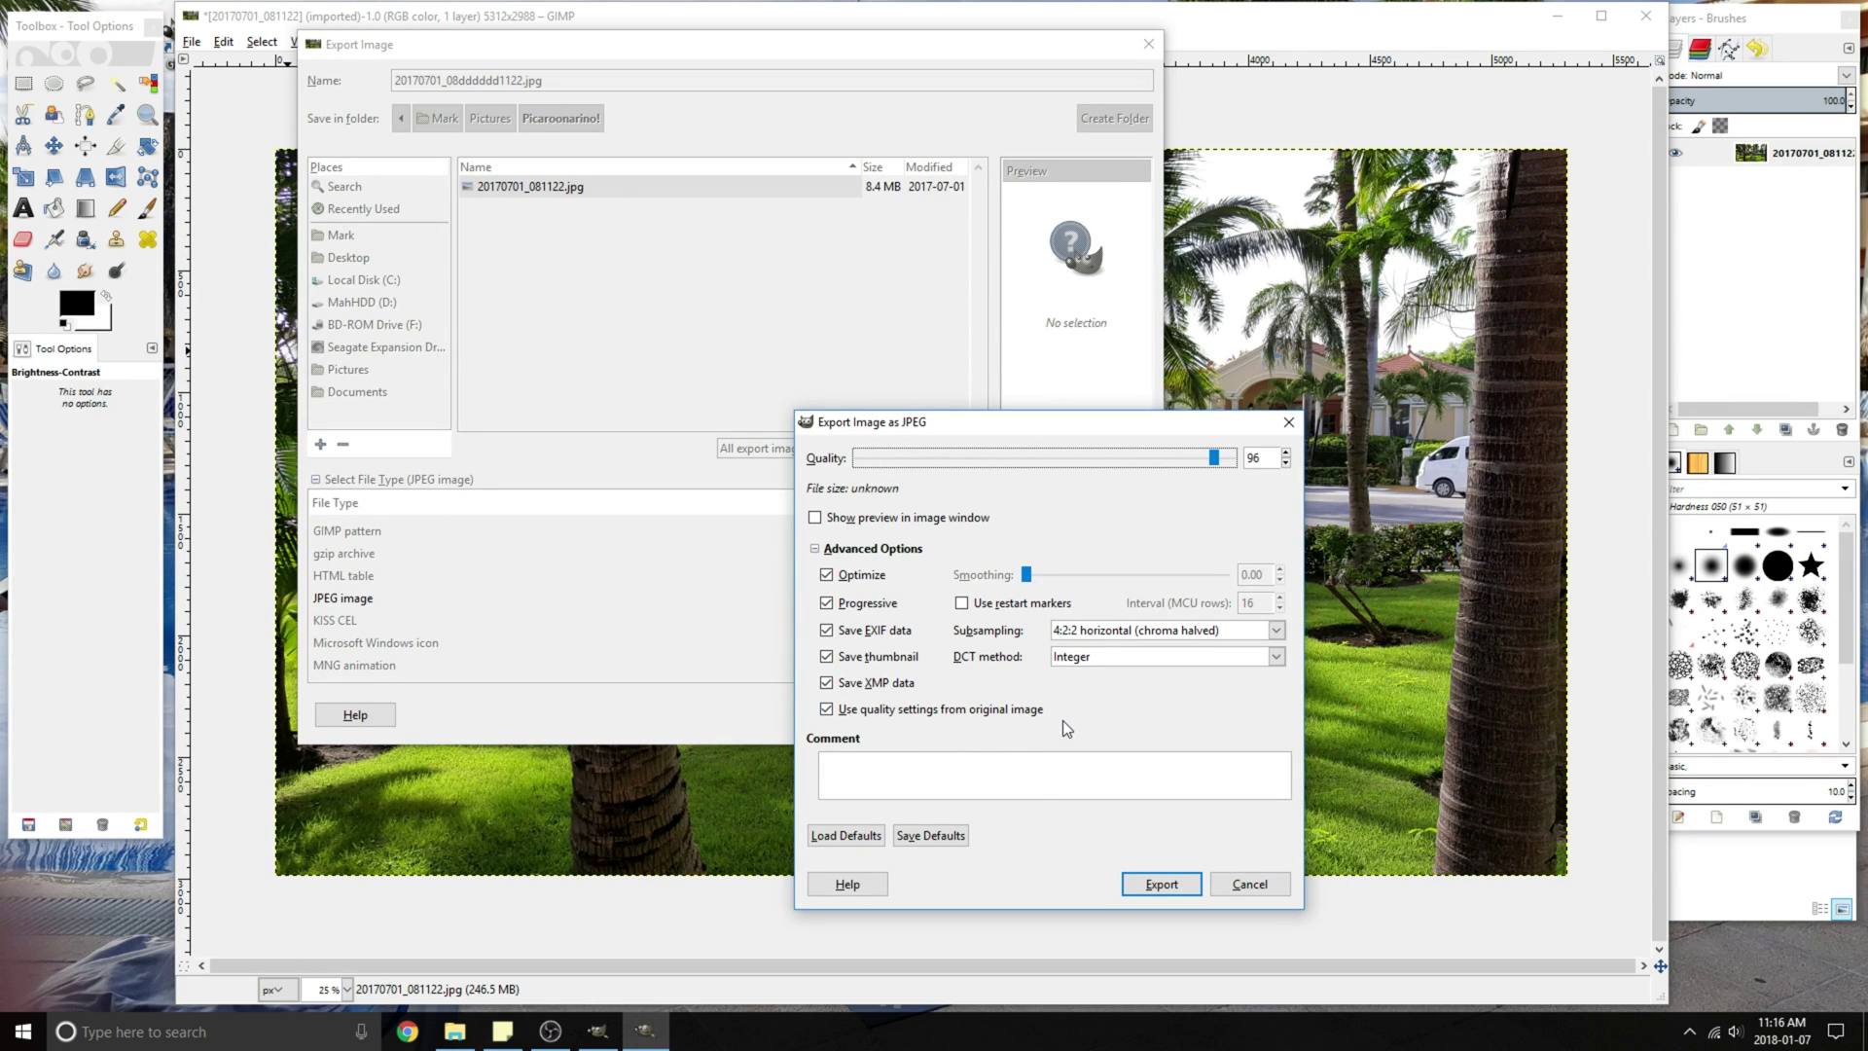
pyautogui.moveTo(1215, 467); pyautogui.dragTo(1231, 465)
pyautogui.click(1190, 634)
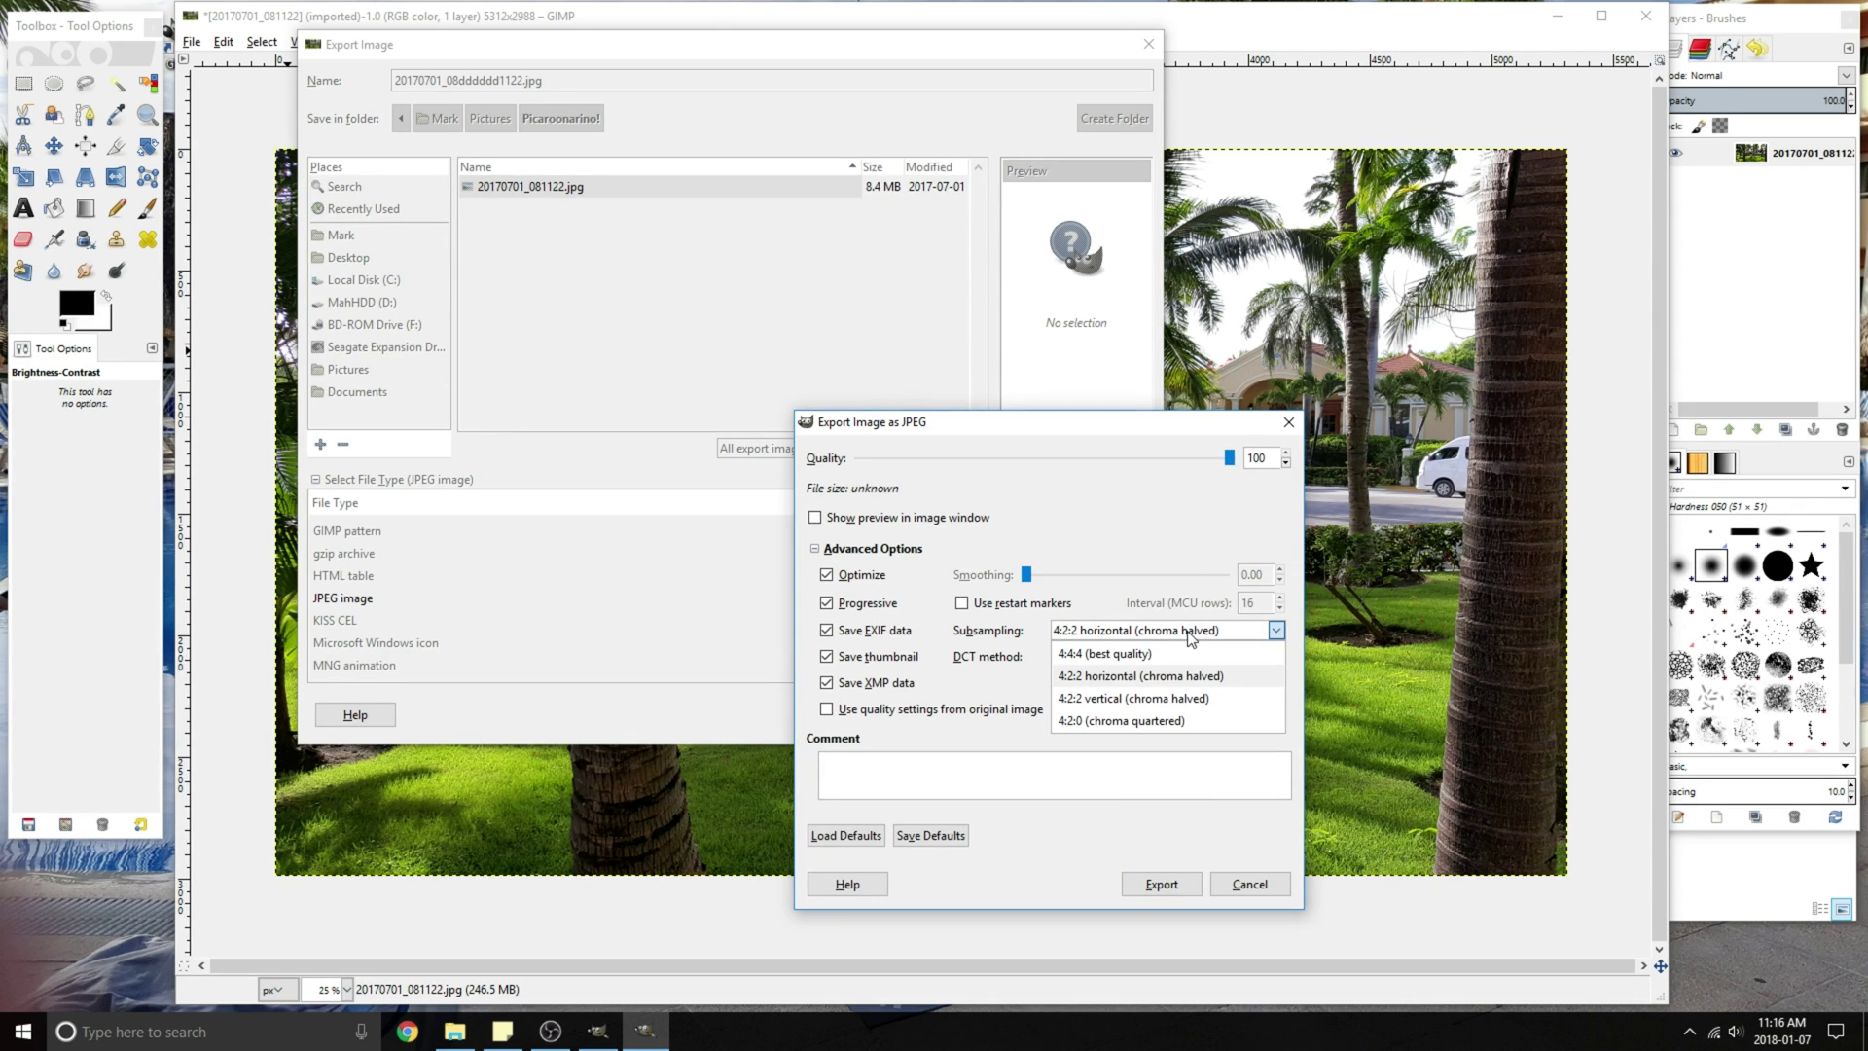
pyautogui.click(1130, 654)
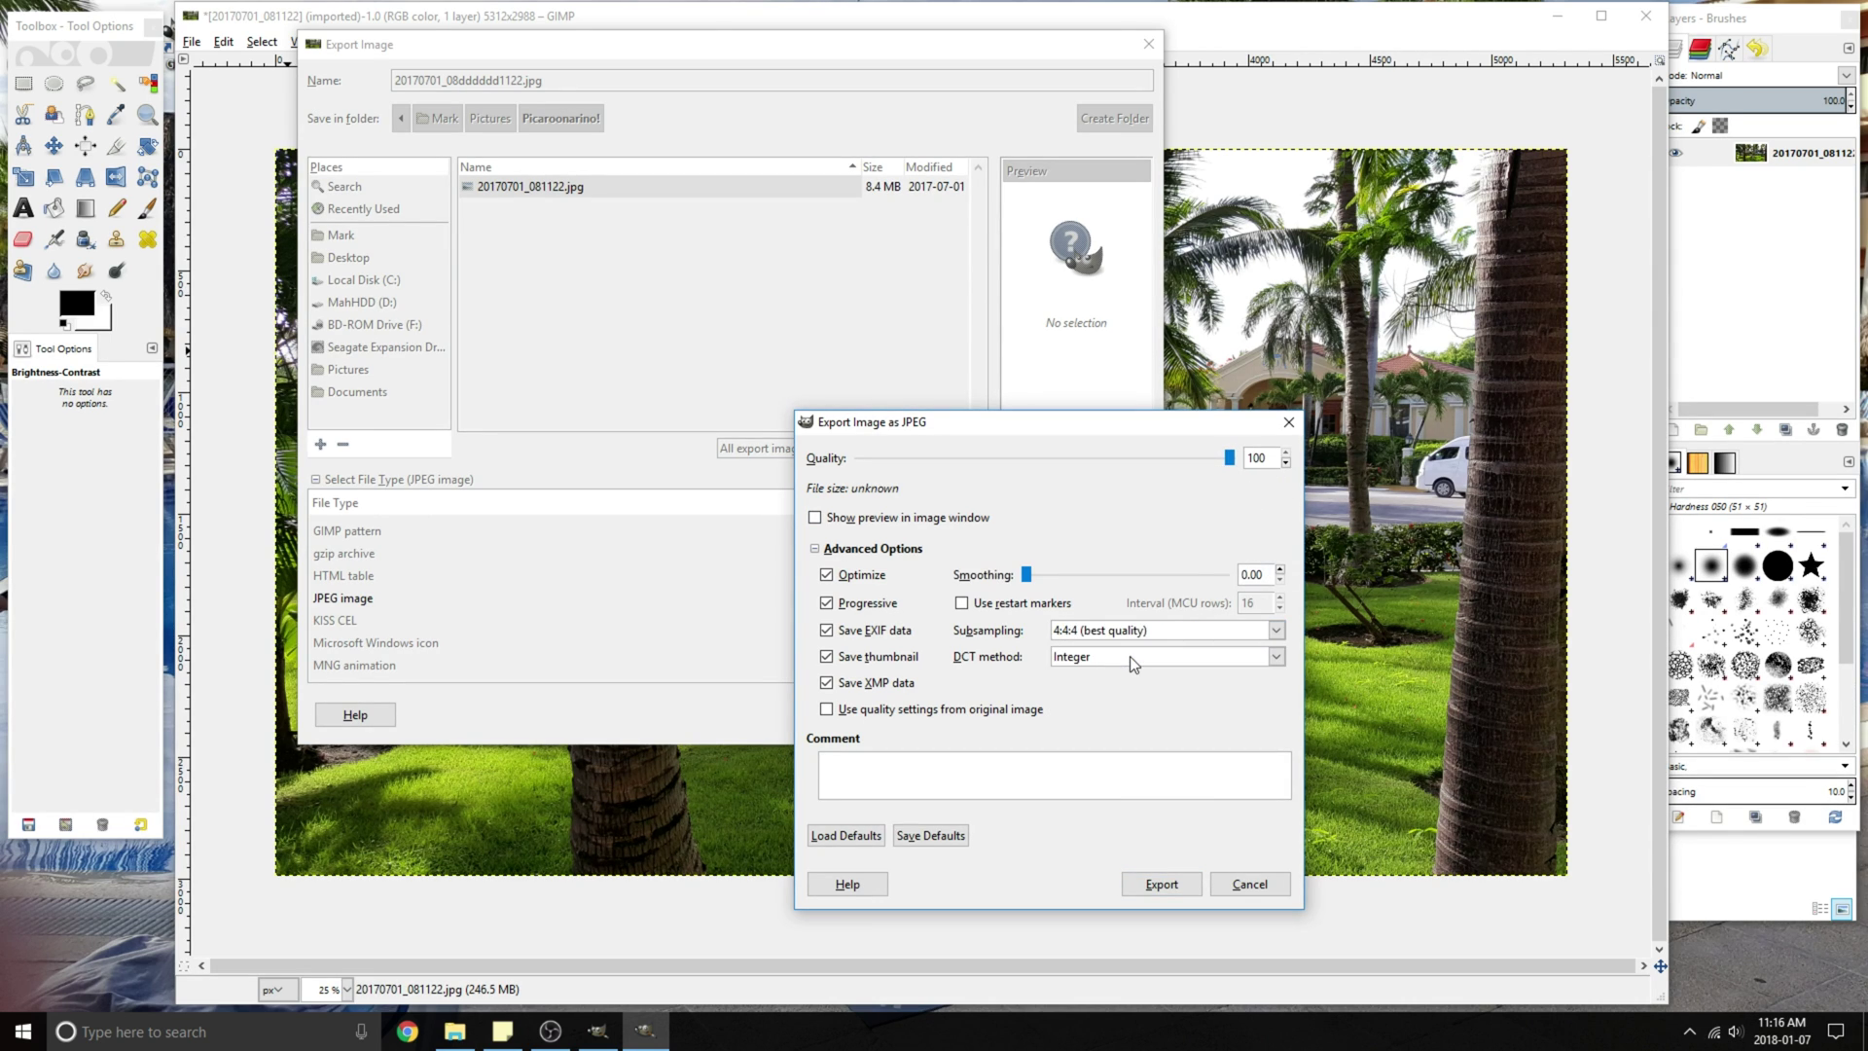
pyautogui.click(1161, 886)
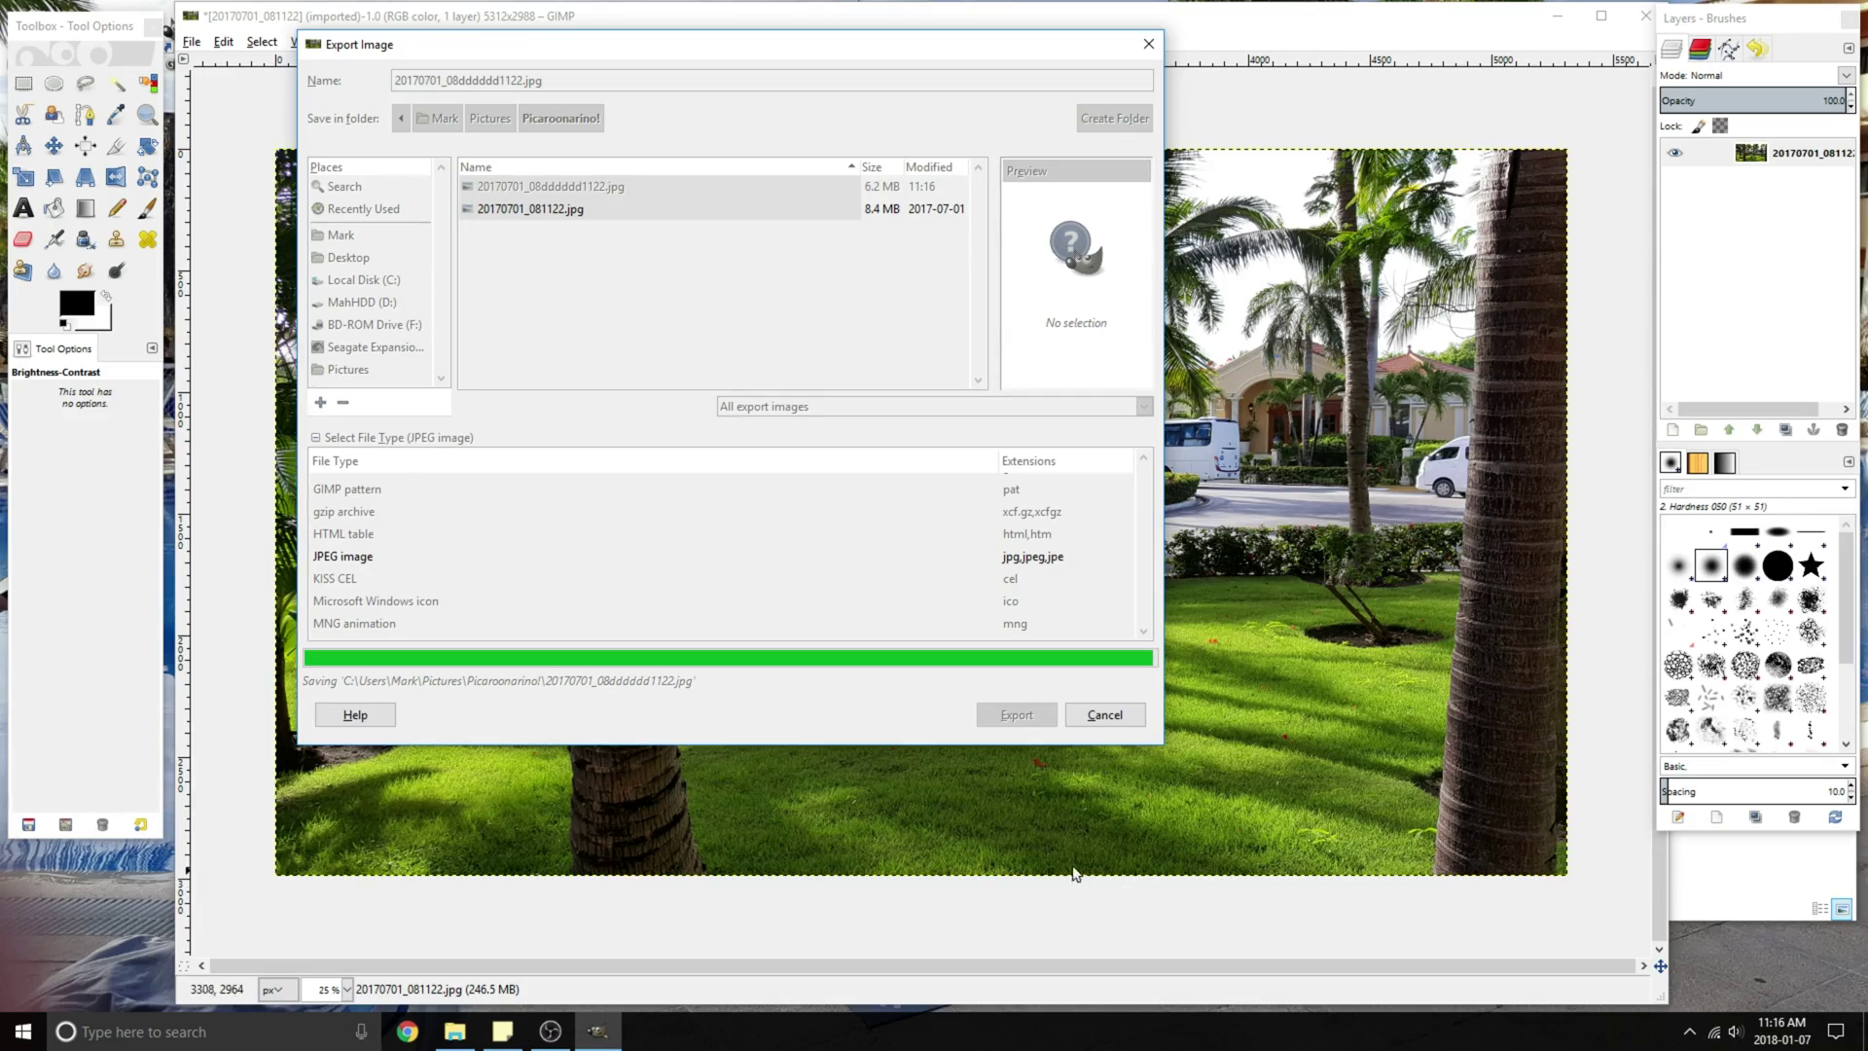
pyautogui.click(462, 1038)
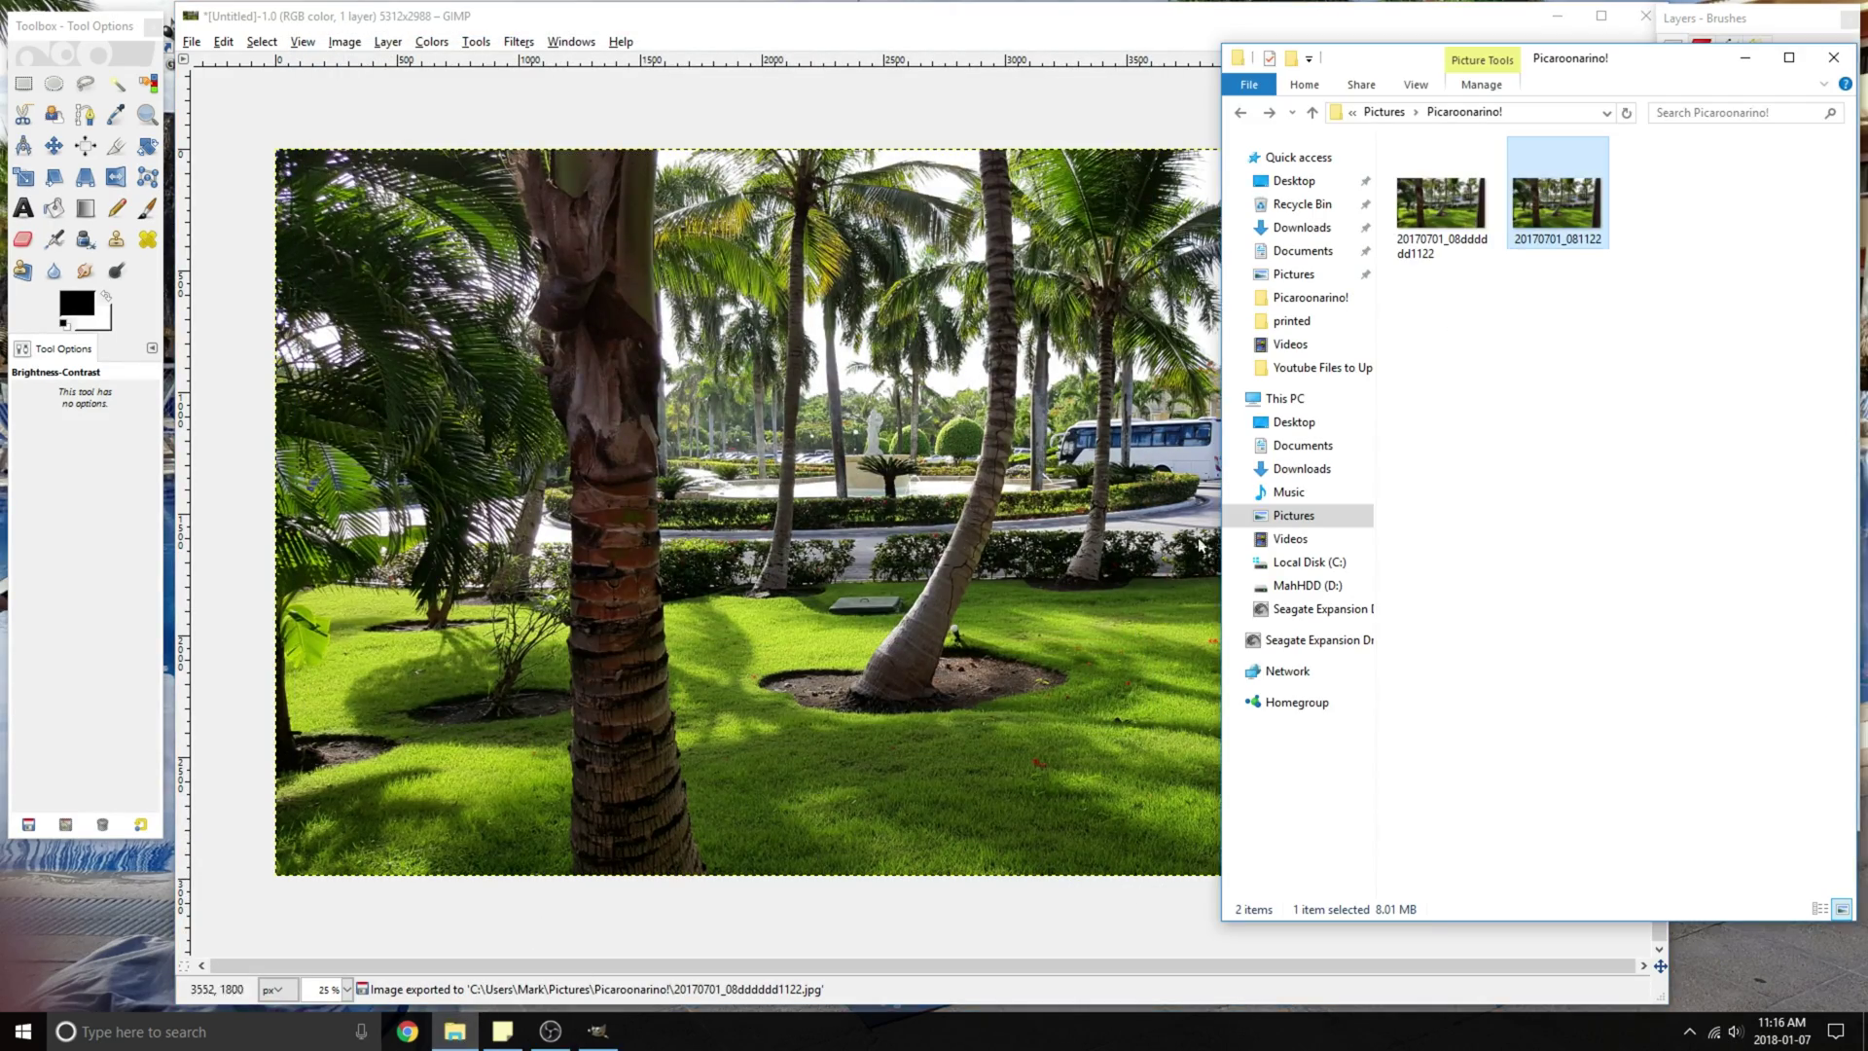